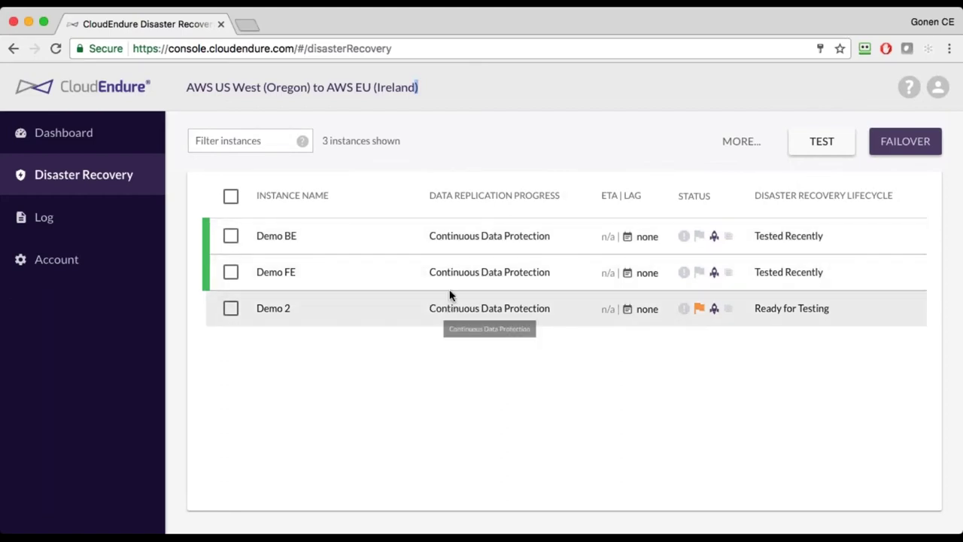
- Open the source details of the Demo FE instance and copy its public IP address
left_click(453, 280)
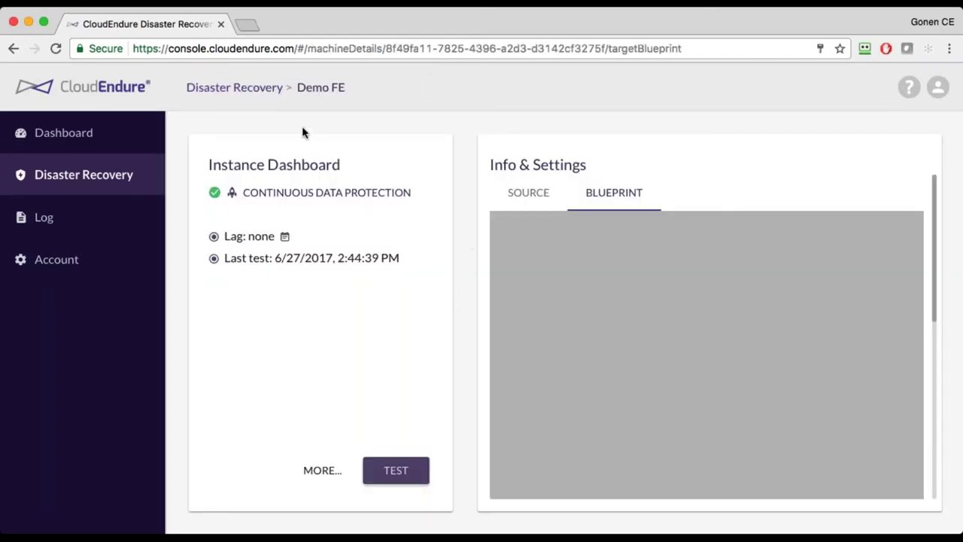
left_click(83, 181)
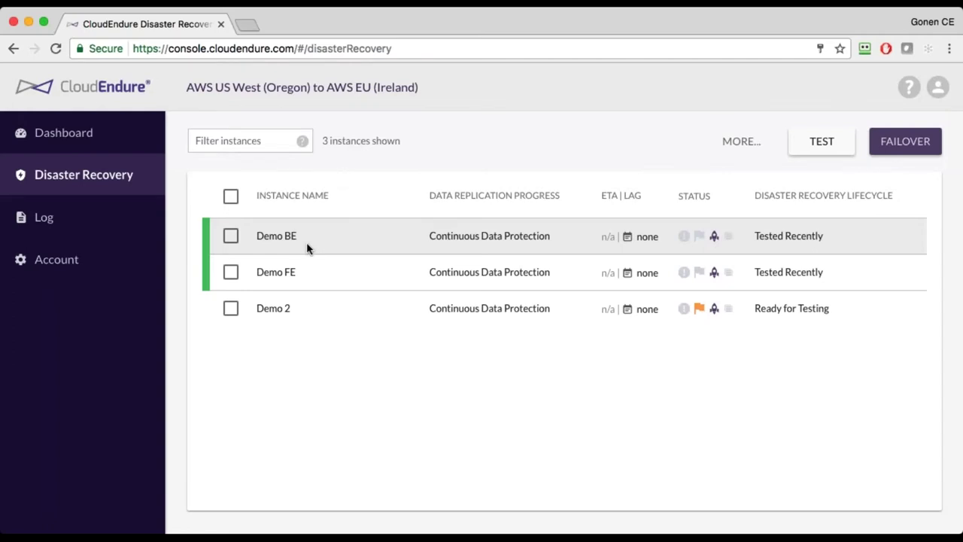
left_click(320, 268)
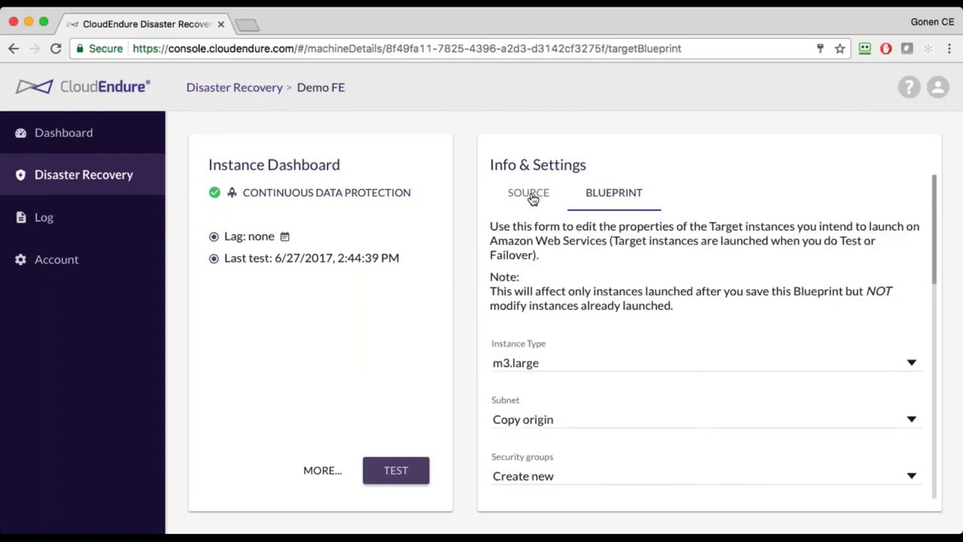
left_click(531, 197)
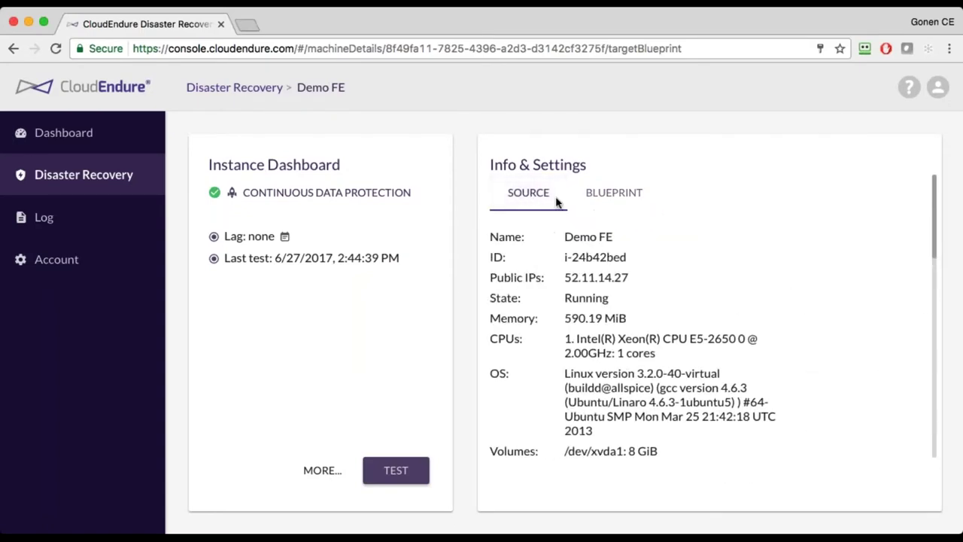
double_click(596, 277)
key("super+c")
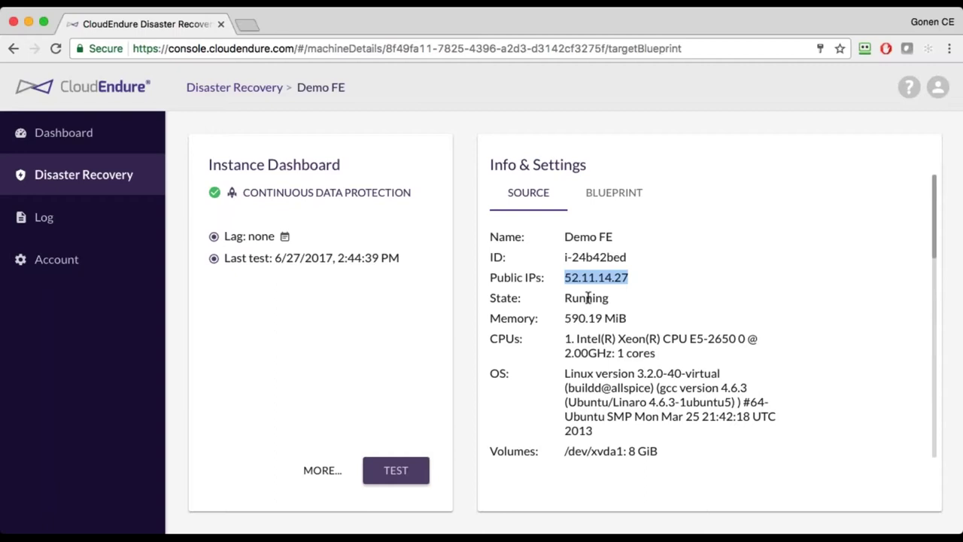
- Open 52.11.14.27/wordpress in a new browser tab
left_click(248, 24)
key("super+v")
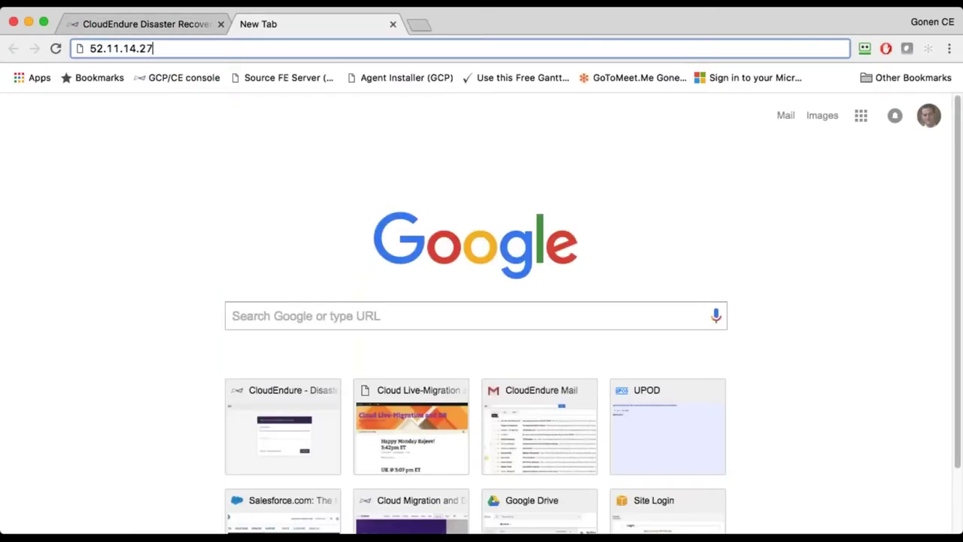
type("/wp")
key("BackSpace")
type("or")
key("BackSpace")
key("BackSpace")
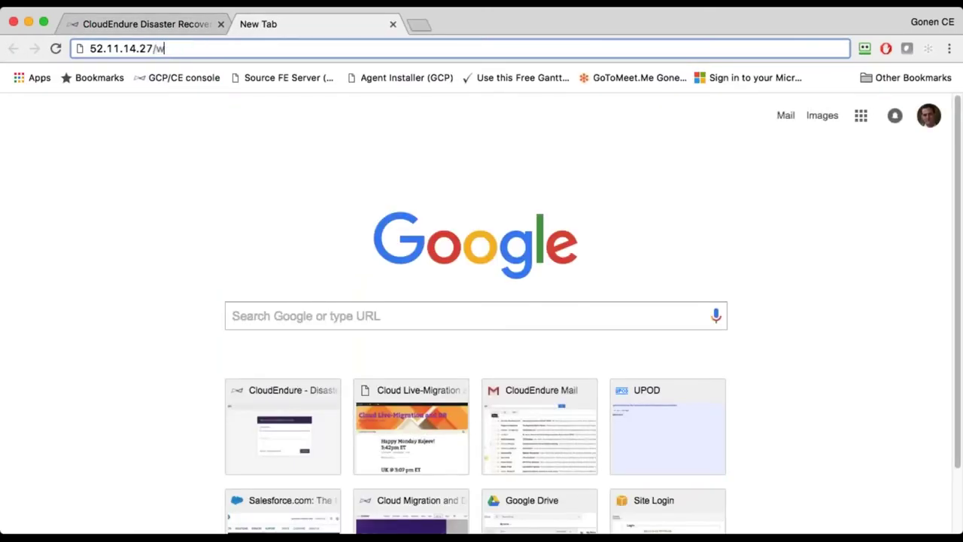
type("ore")
key("BackSpace")
type("dpress")
key("Return")
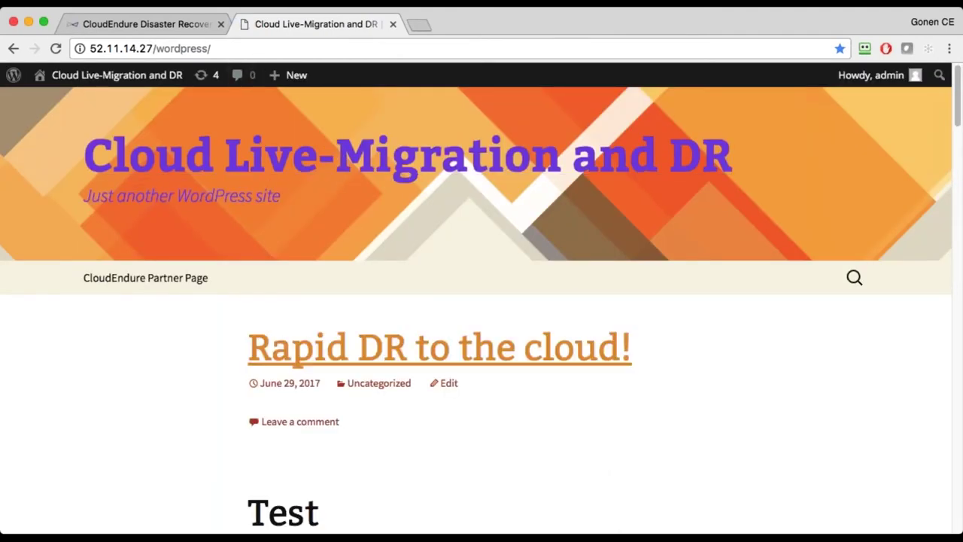
- Look through the posts on the WordPress front page and start a new post
scroll(360, 376, "down", 1)
scroll(360, 377, "down", 10)
scroll(429, 387, "up", 15)
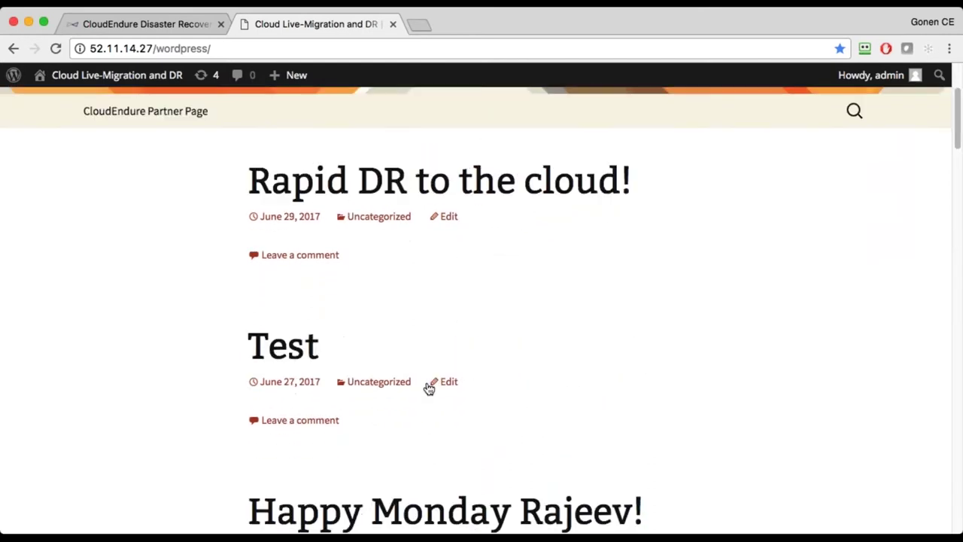
mouse_move(297, 74)
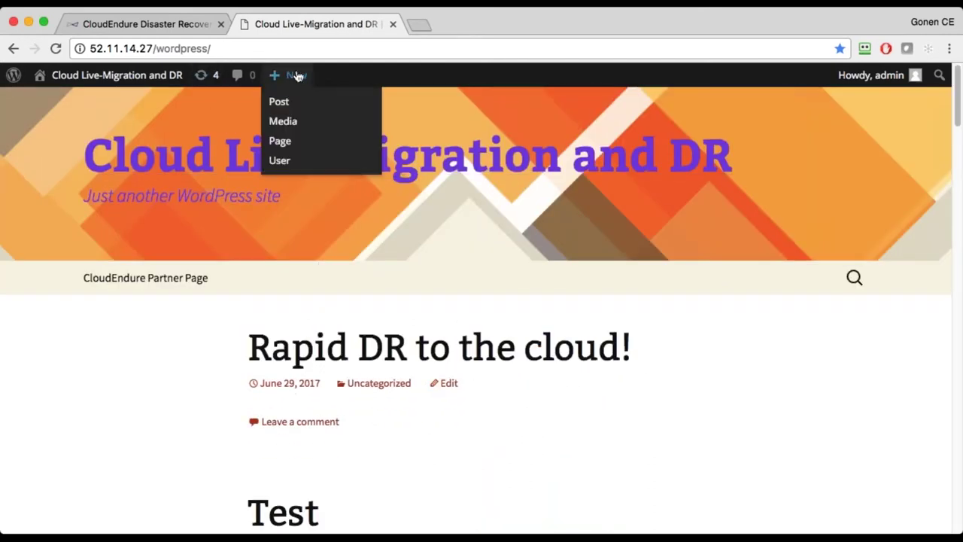
left_click(301, 104)
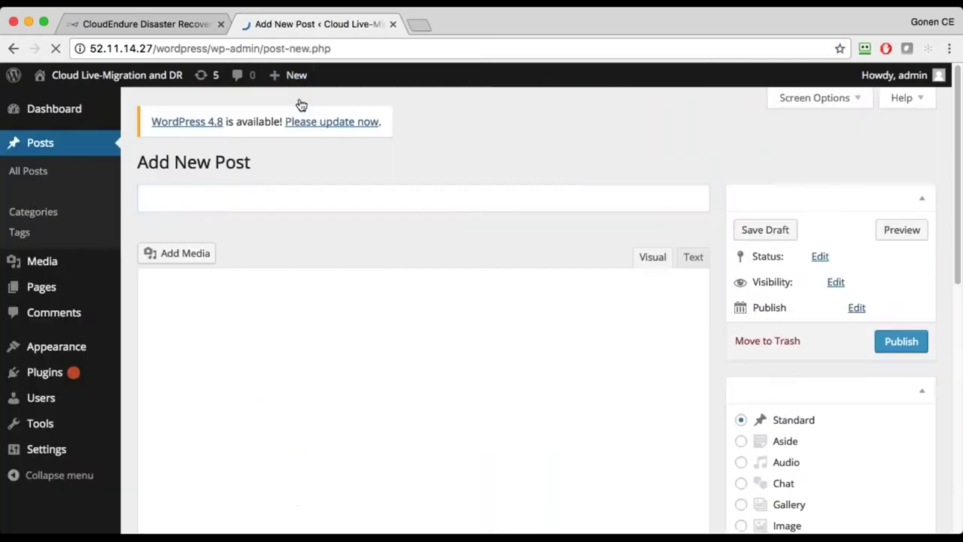
- Title the post "Astadia / CloudEndure - DR webinar - Business running as usual!" and publish it
left_click(236, 198)
type("A")
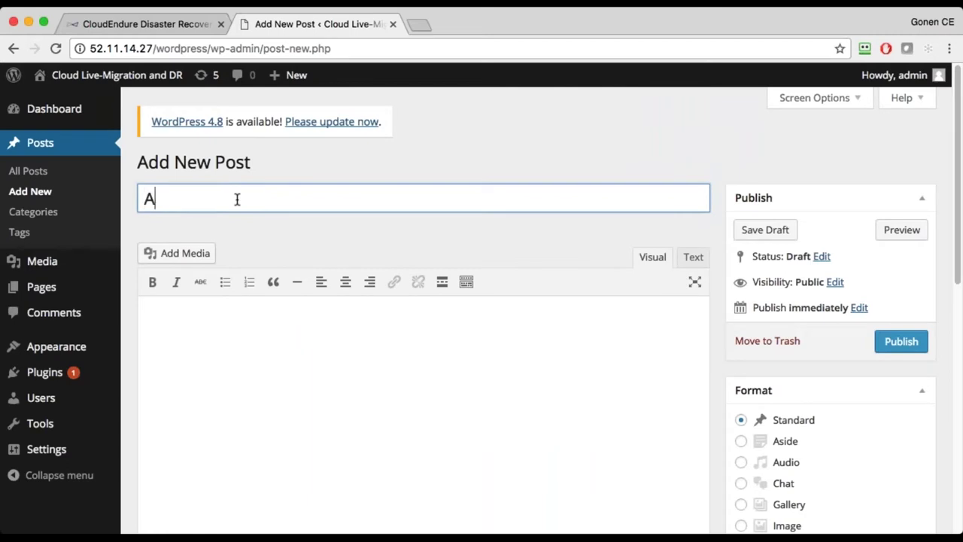
type("stadia /")
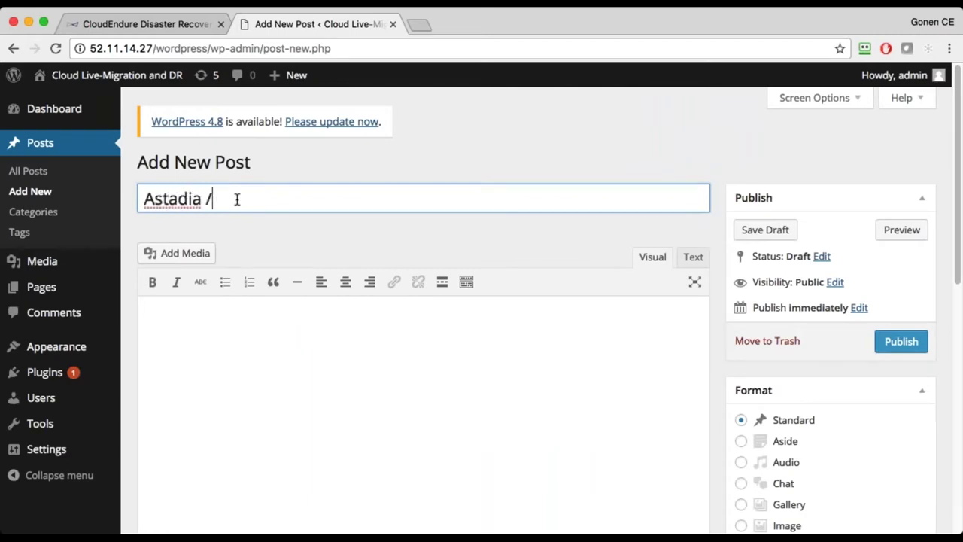
type(" CloudEndure - ")
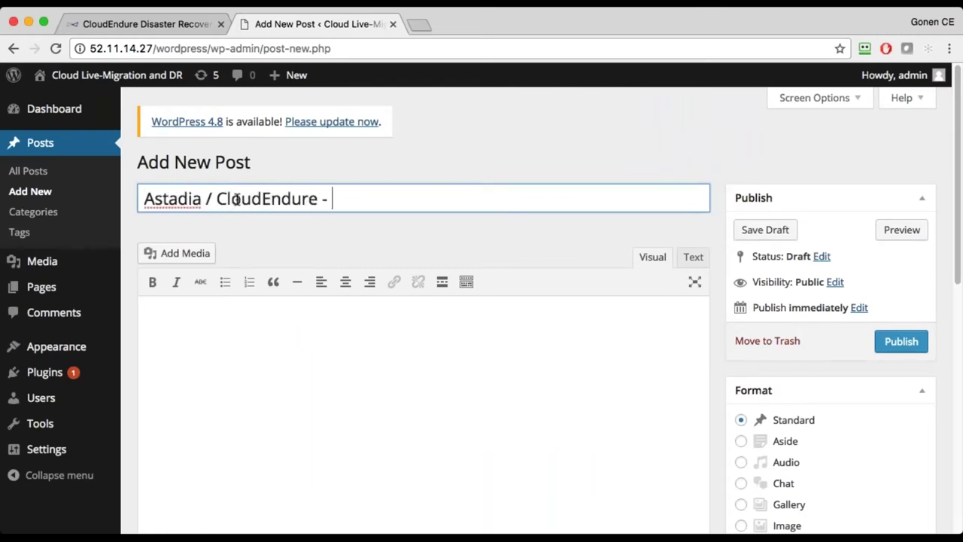
type("DR webi")
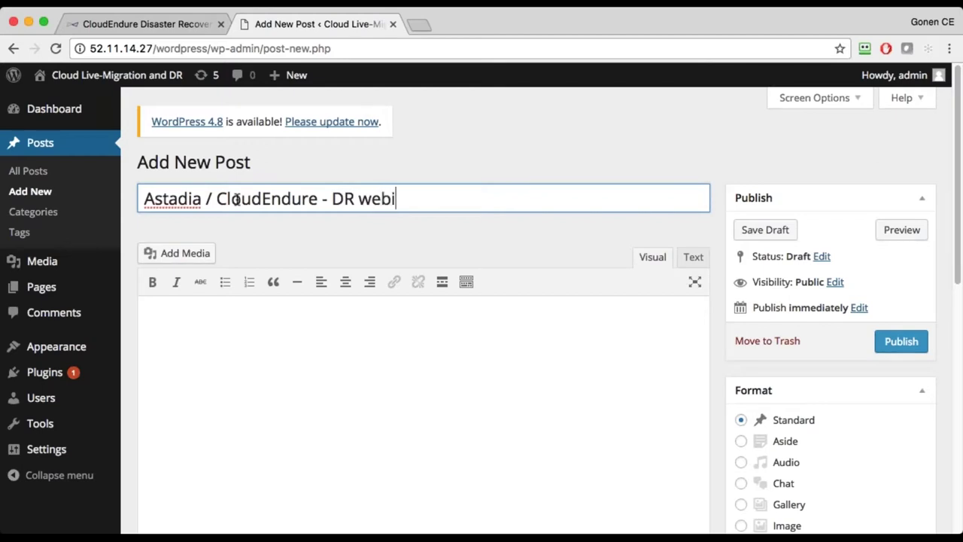
type("nar - Business runnnin")
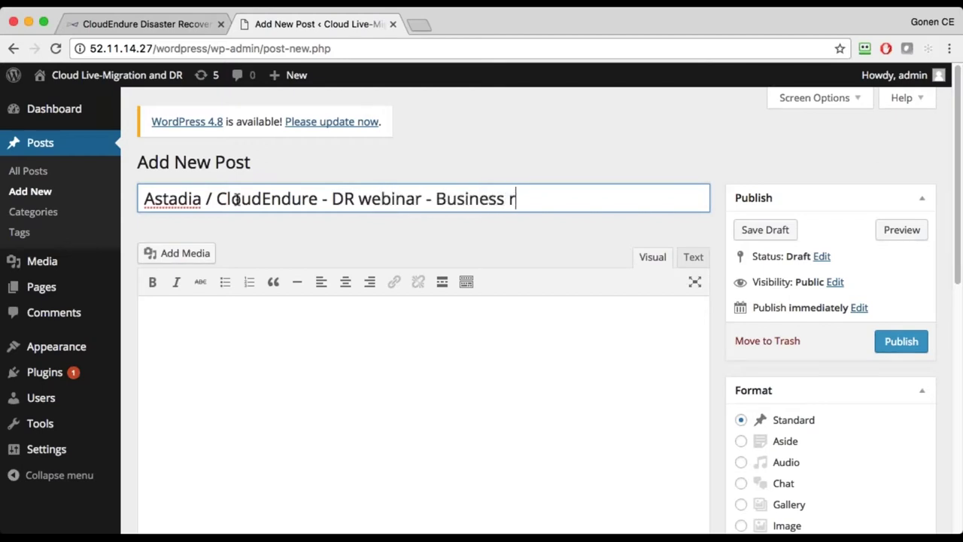
key("BackSpace")
key("BackSpace")
key("BackSpace")
type("ing as usua")
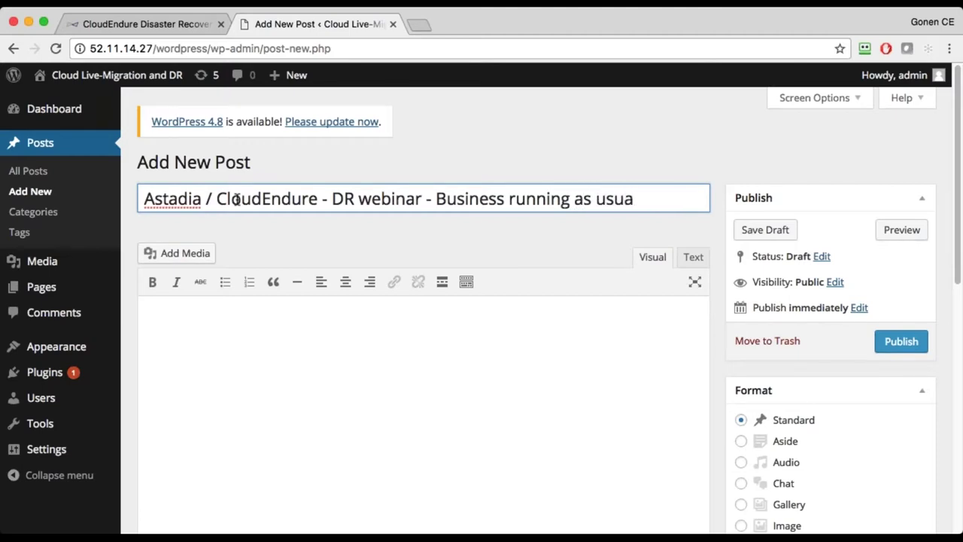
type("l!")
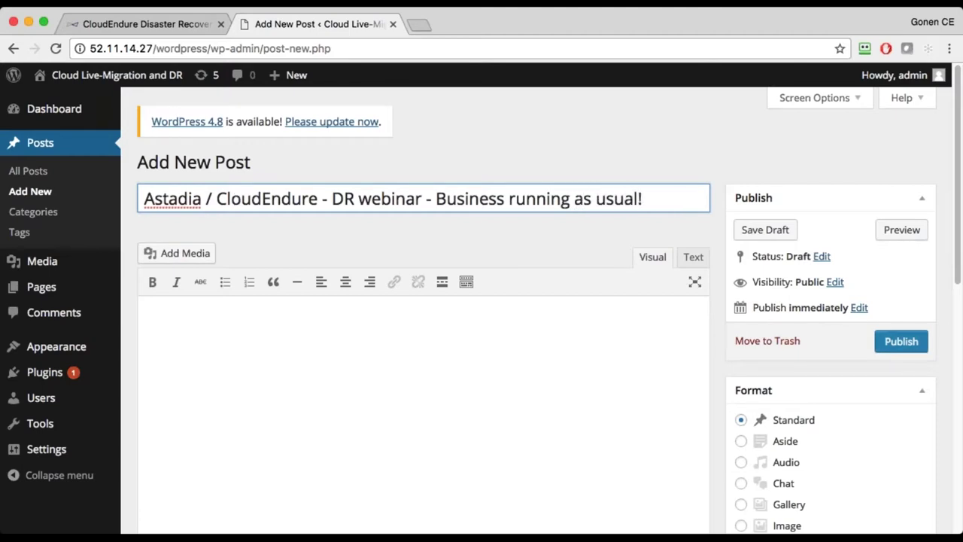
left_click(896, 340)
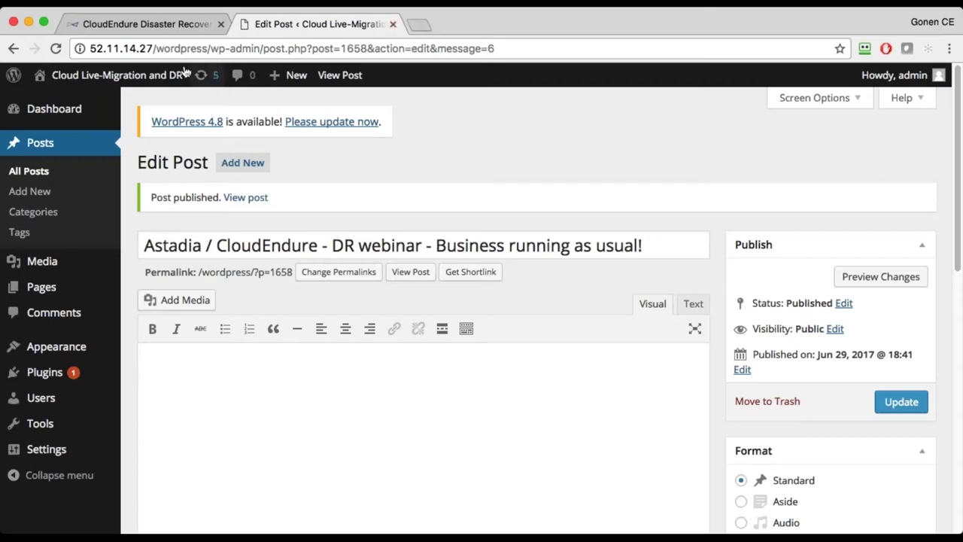
- View the new post on the site's front page, and check Demo FE's replication lag in the CloudEndure console
mouse_move(113, 74)
left_click(107, 104)
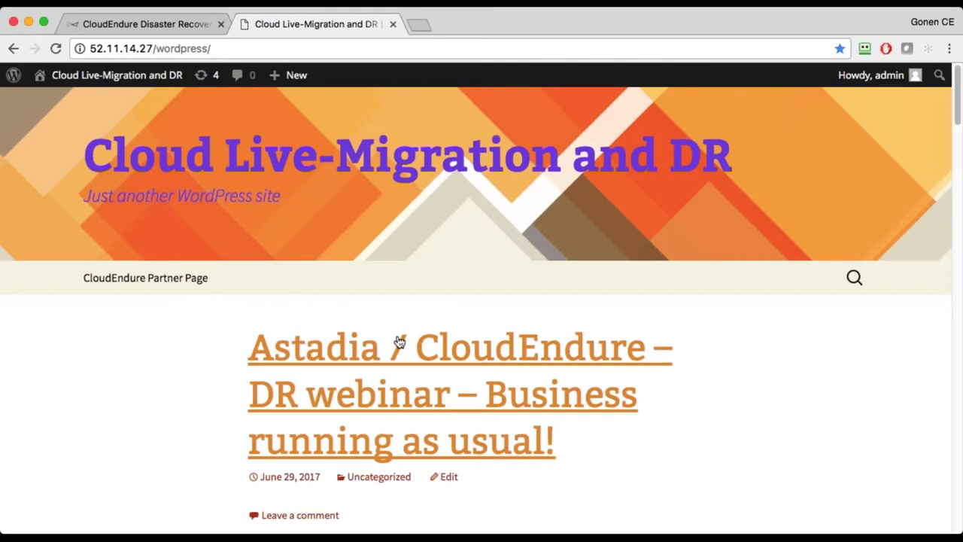
left_click(125, 24)
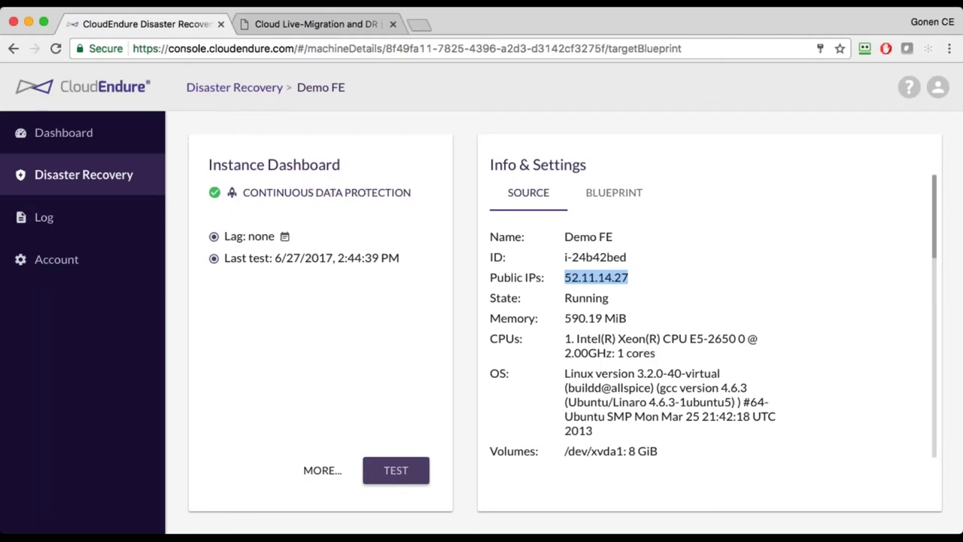
double_click(261, 236)
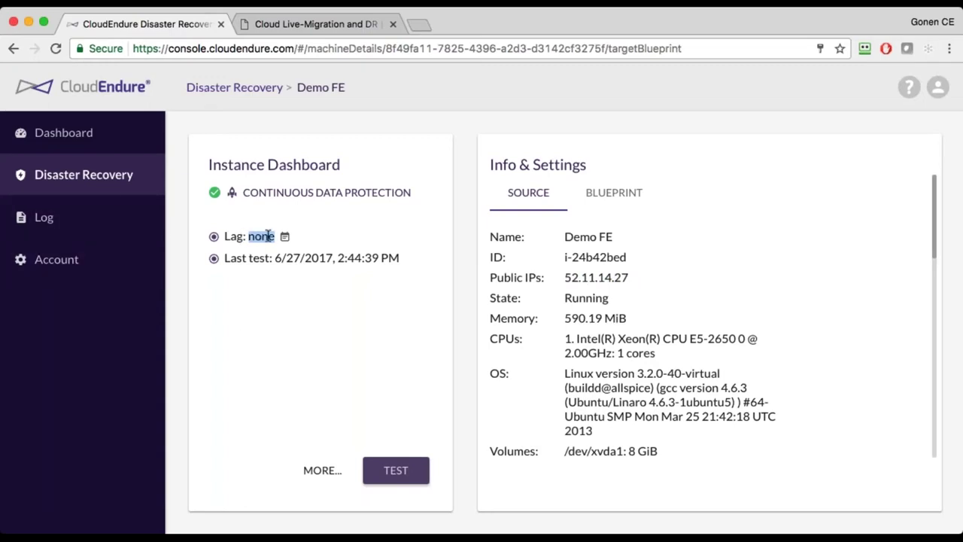
- Select Demo BE and Demo FE in the disaster recovery instance list and start a test for both
left_click(110, 188)
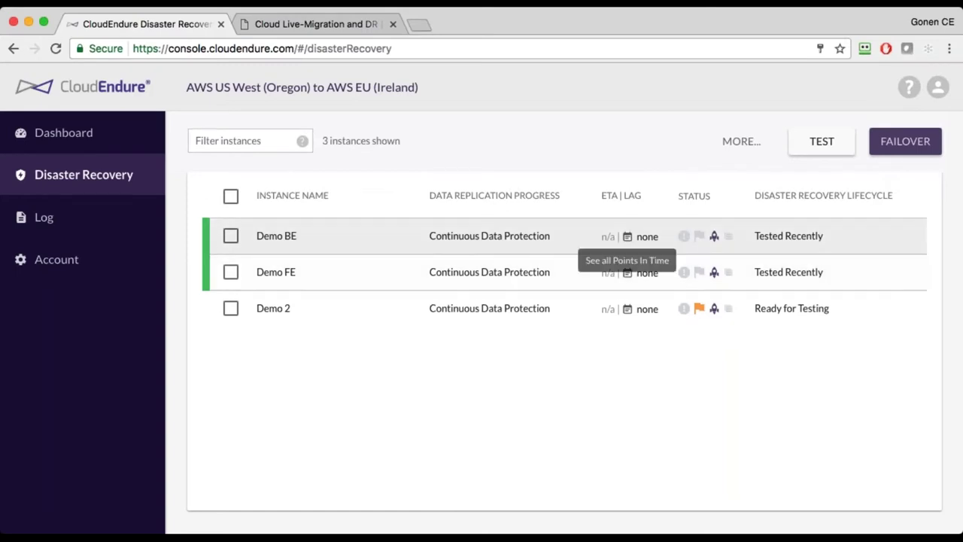
mouse_move(642, 198)
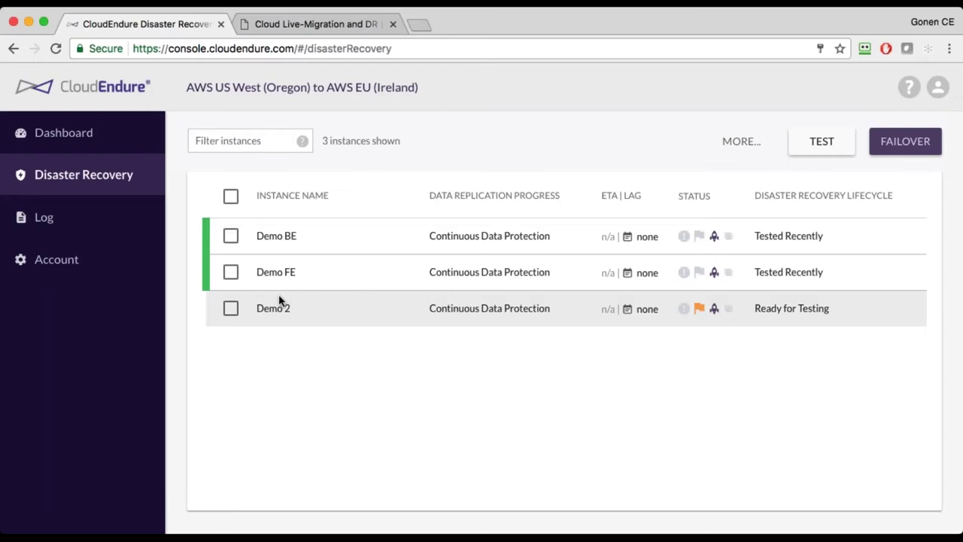
double_click(231, 236)
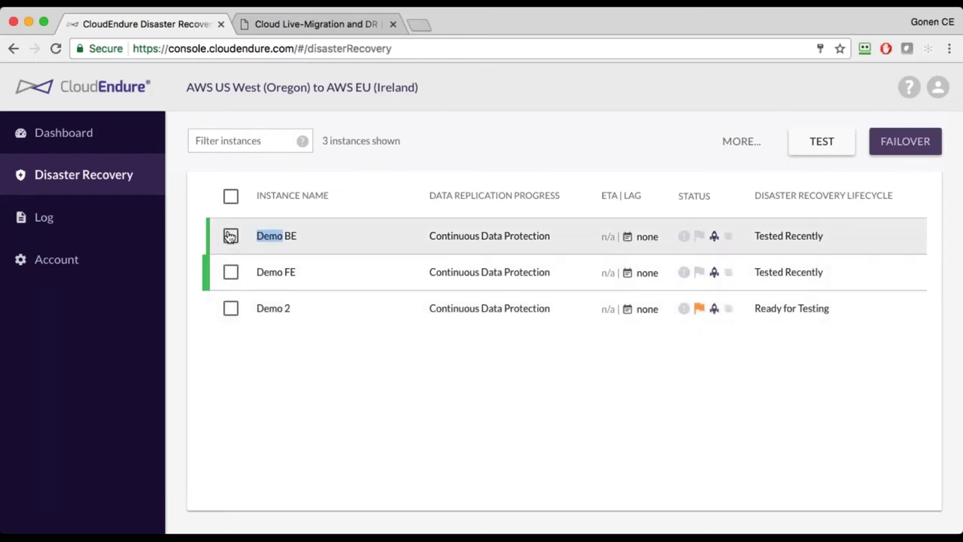
left_click(230, 272)
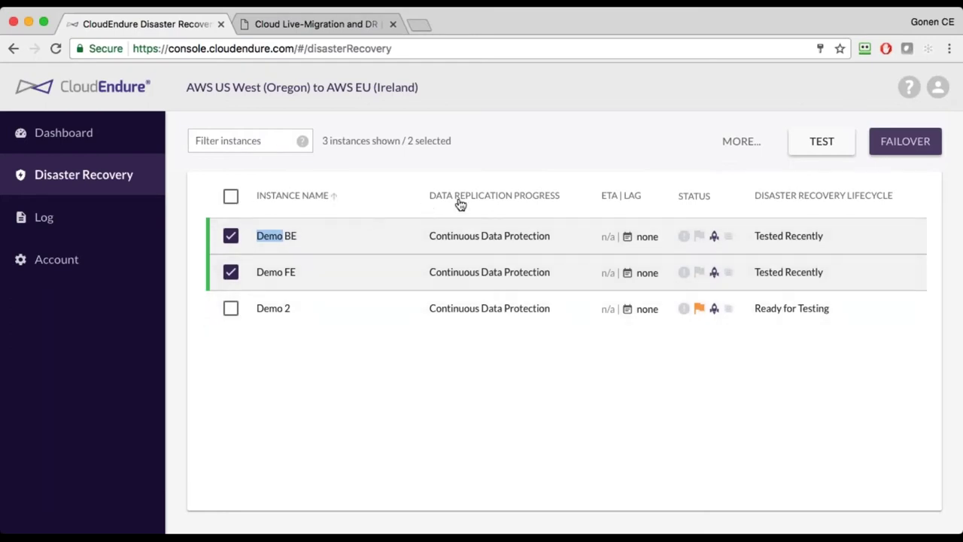
left_click(833, 146)
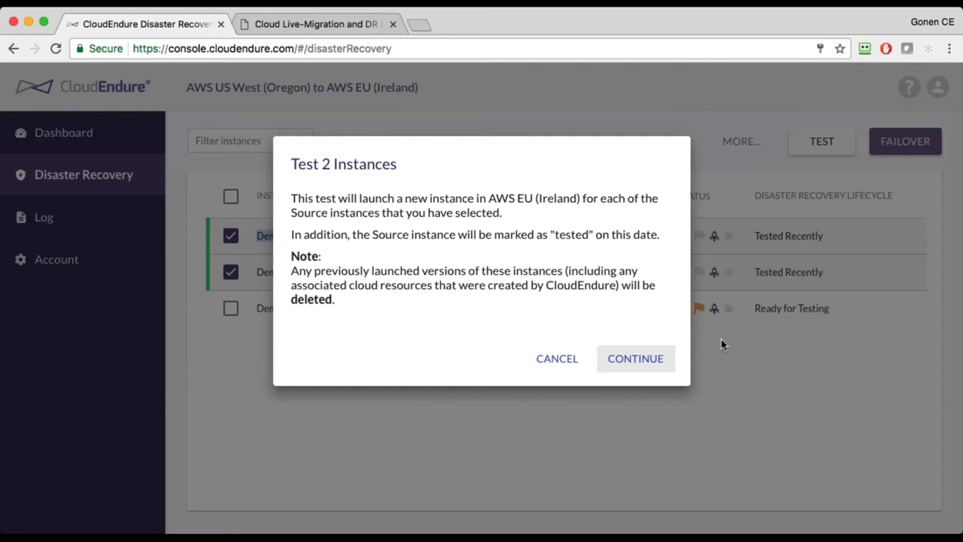
left_click(636, 359)
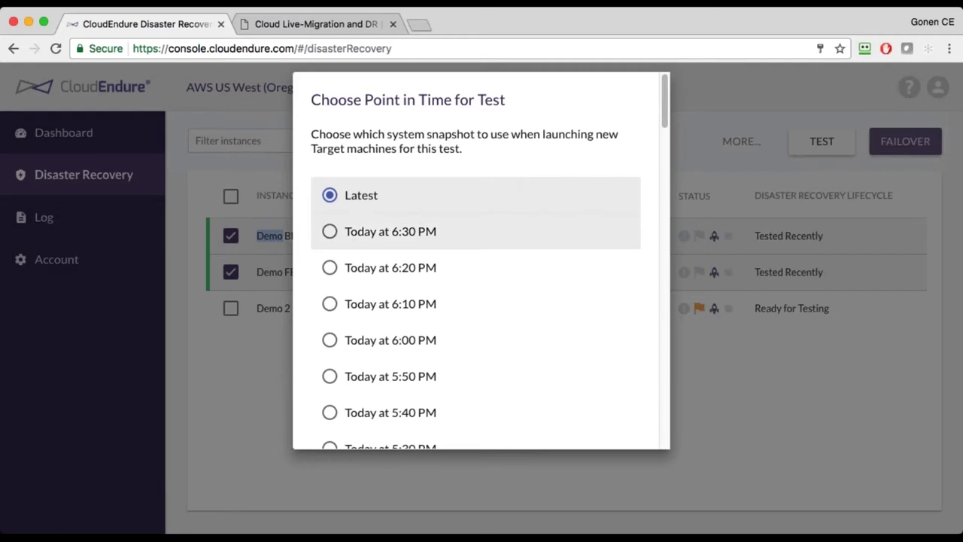
- Browse the available recovery points for the test and launch the target machines from the Latest snapshot
scroll(458, 274, "down", 5)
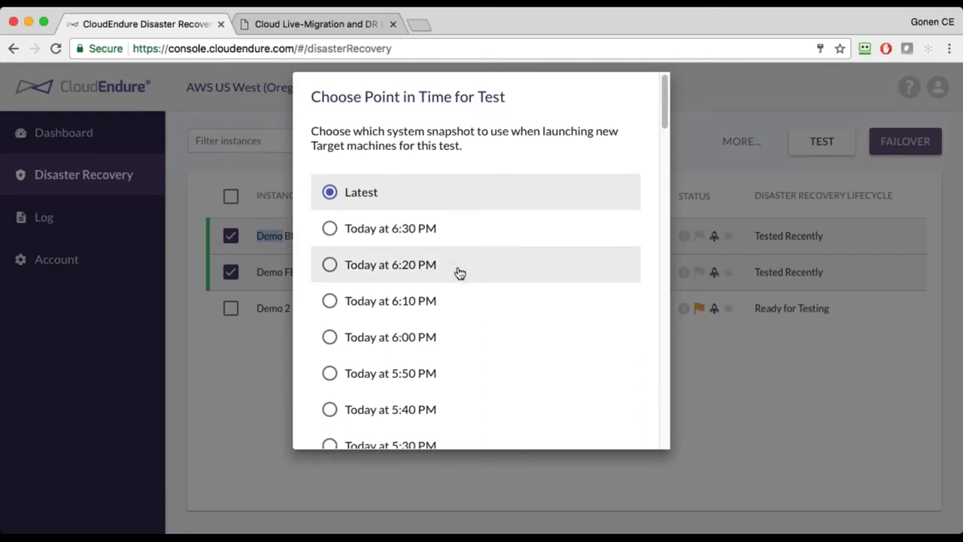
scroll(459, 277, "down", 4)
scroll(452, 292, "up", 5)
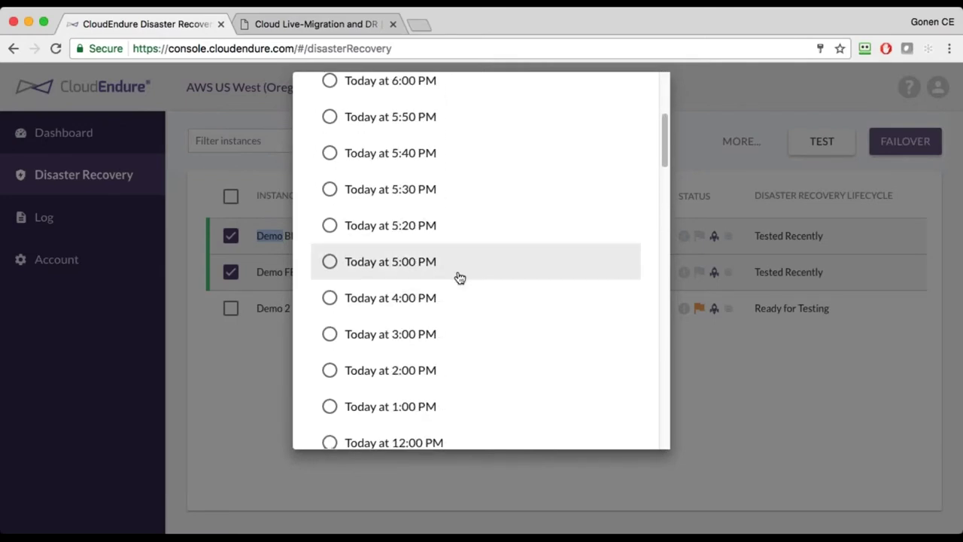
scroll(402, 210, "up", 4)
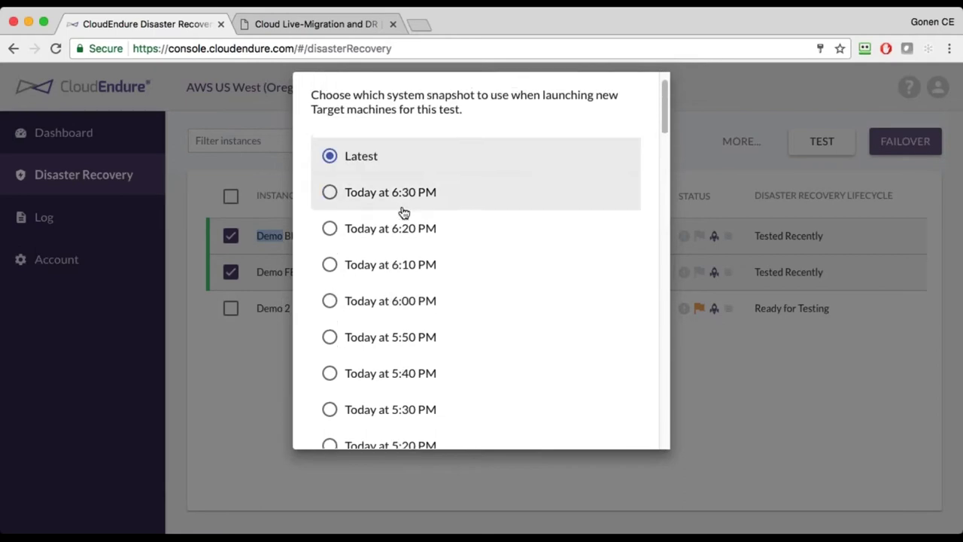
scroll(406, 225, "down", 10)
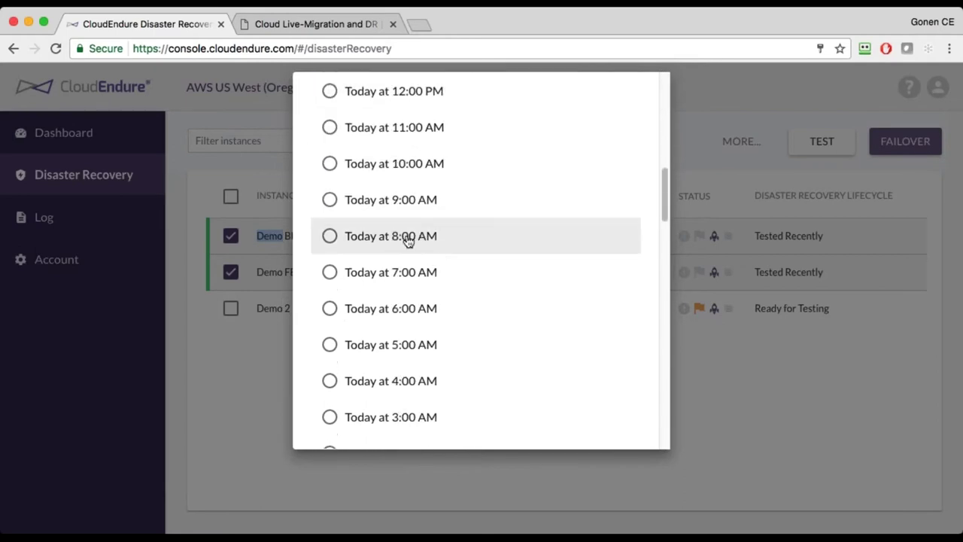
scroll(440, 254, "down", 5)
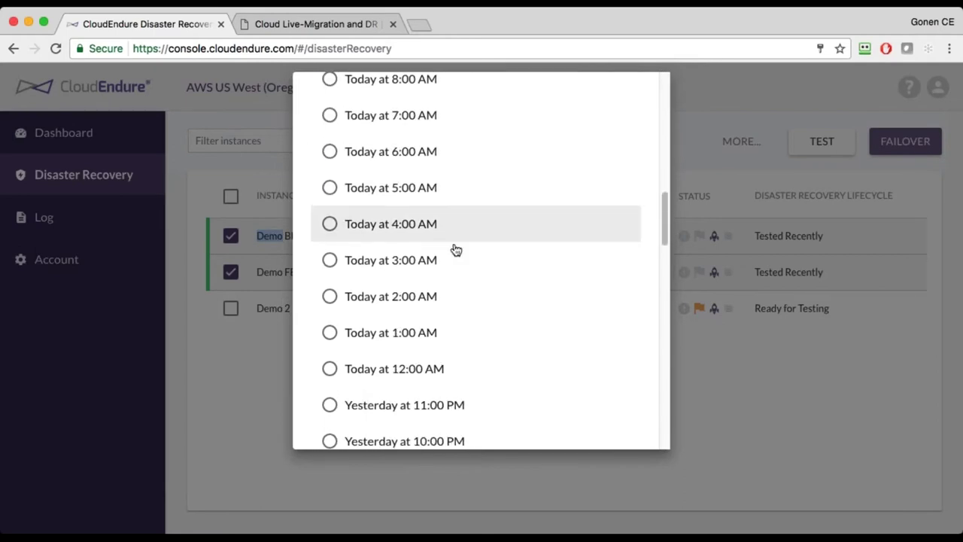
scroll(454, 256, "down", 15)
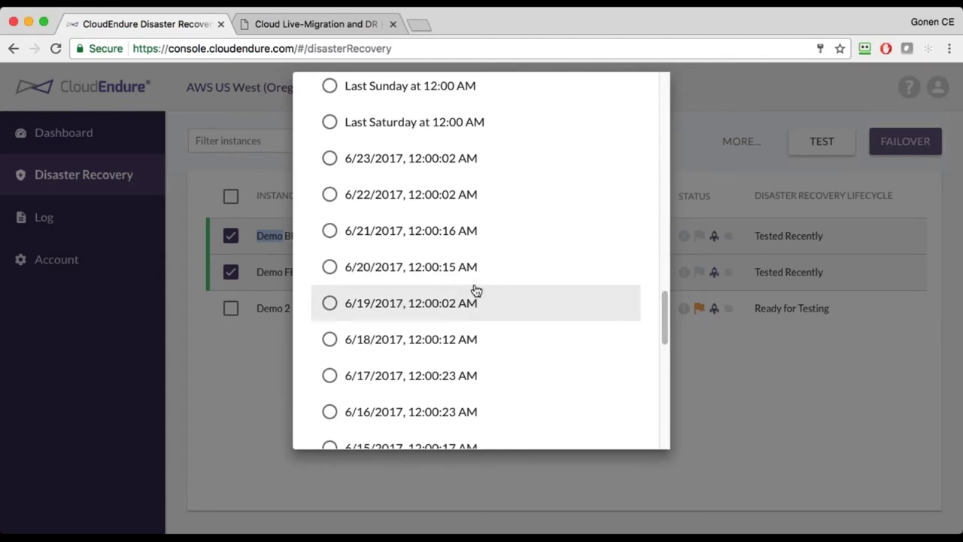
scroll(476, 258, "down", 5)
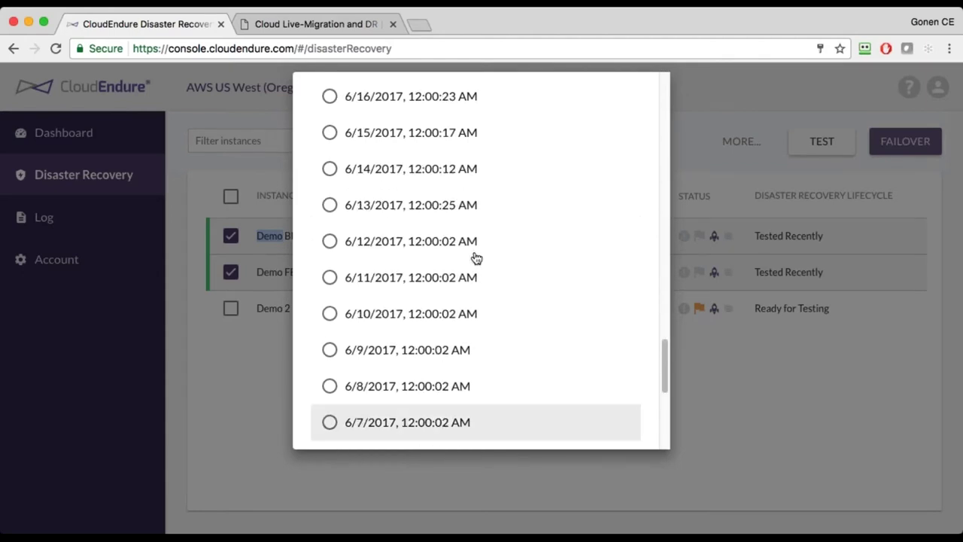
scroll(475, 258, "up", 20)
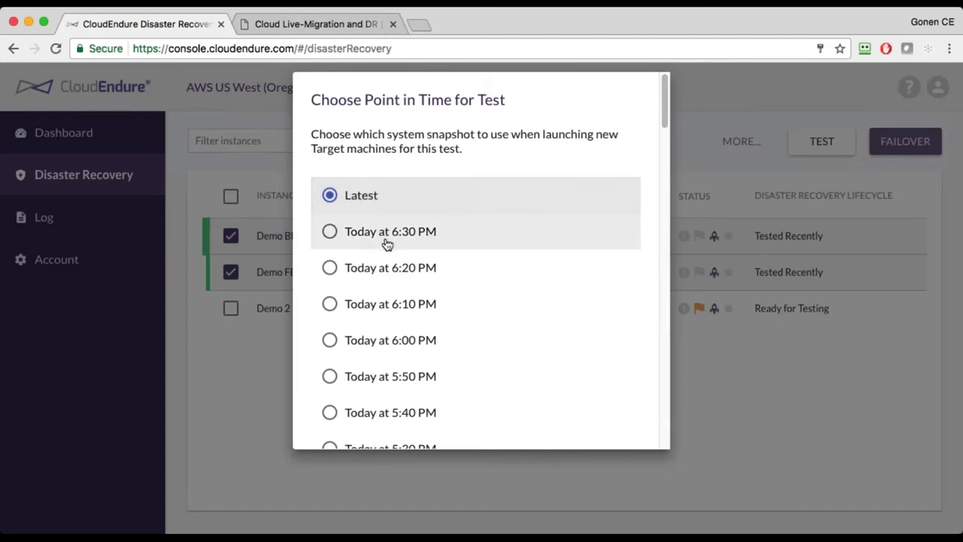
scroll(407, 198, "down", 20)
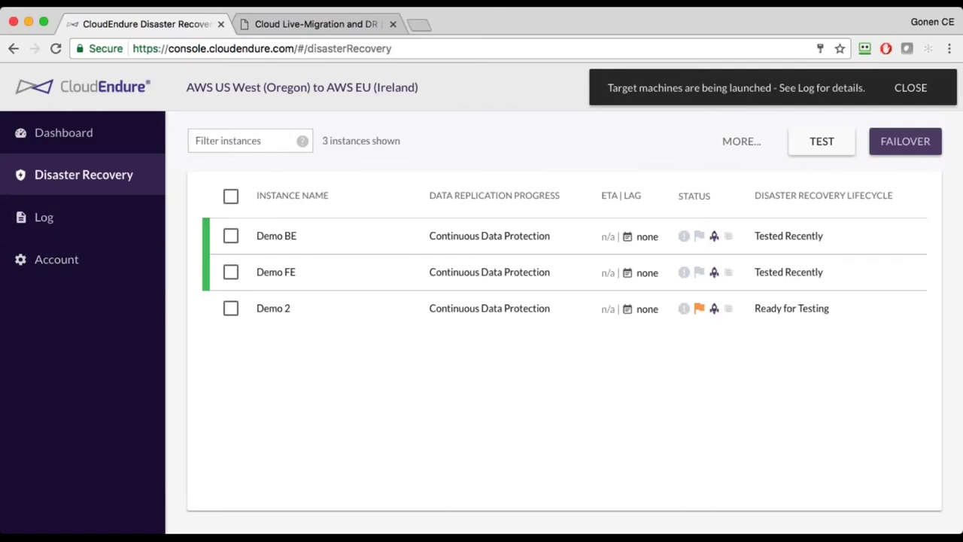
- Check the job log for the launch, and view the source machine information of Demo FE
left_click(102, 216)
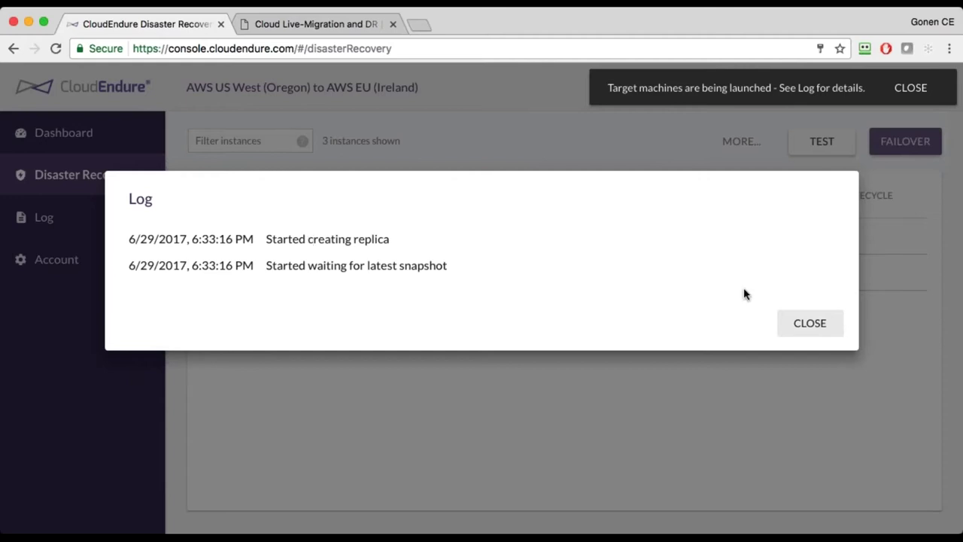
left_click(796, 321)
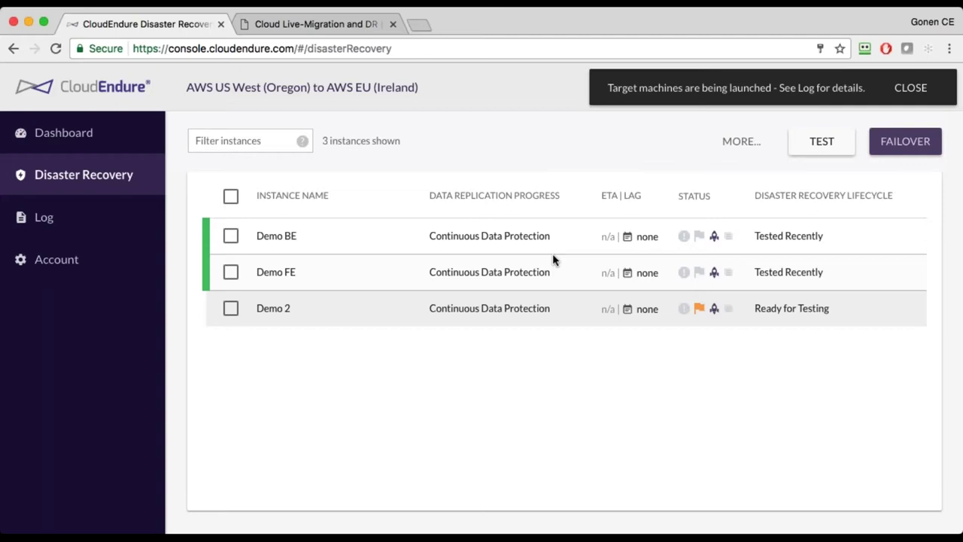
left_click(516, 260)
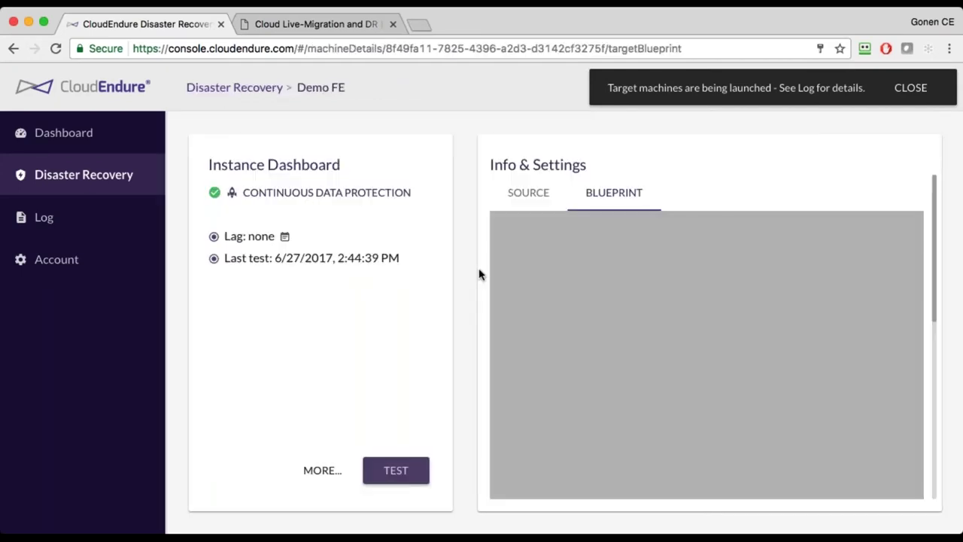
left_click(522, 195)
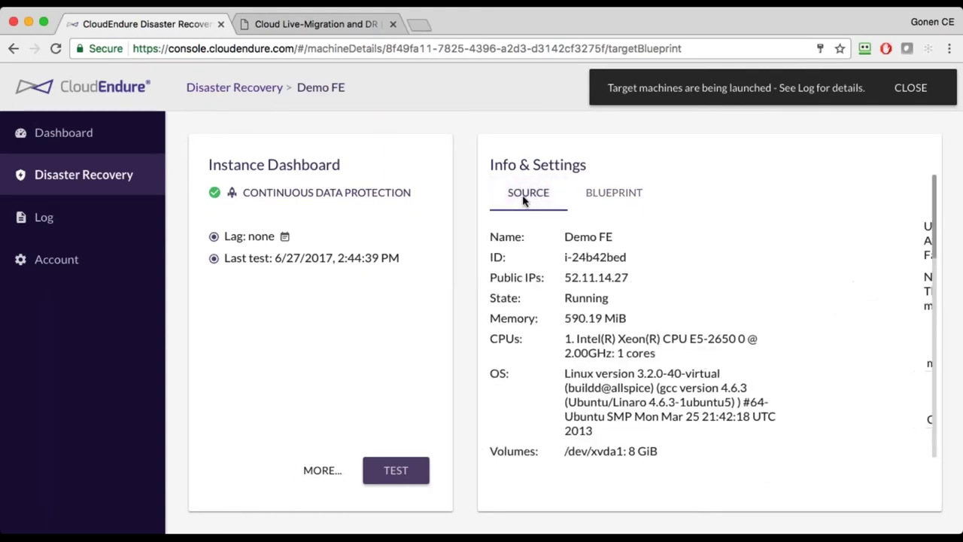
- View Demo FE's target blueprint and browse the instance types it offers
left_click(594, 202)
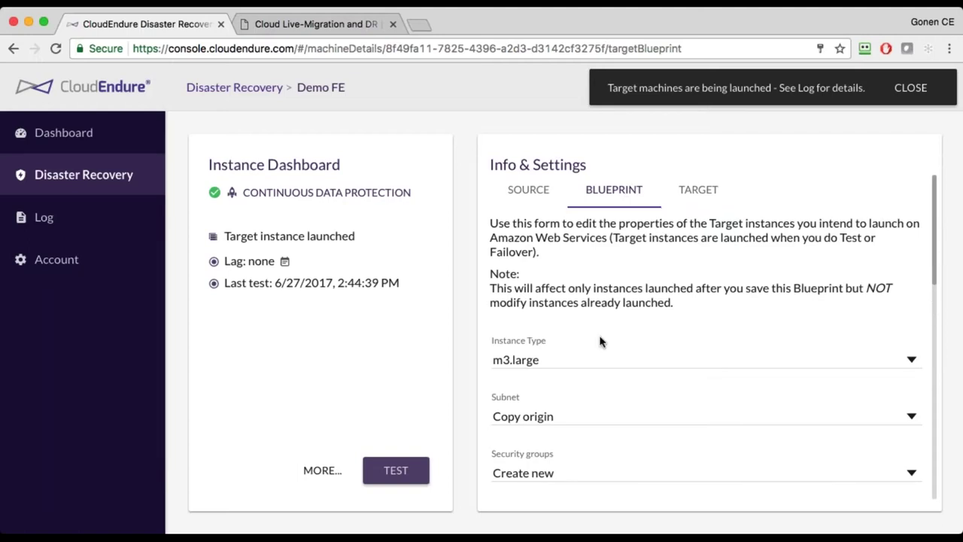
scroll(600, 342, "down", 2)
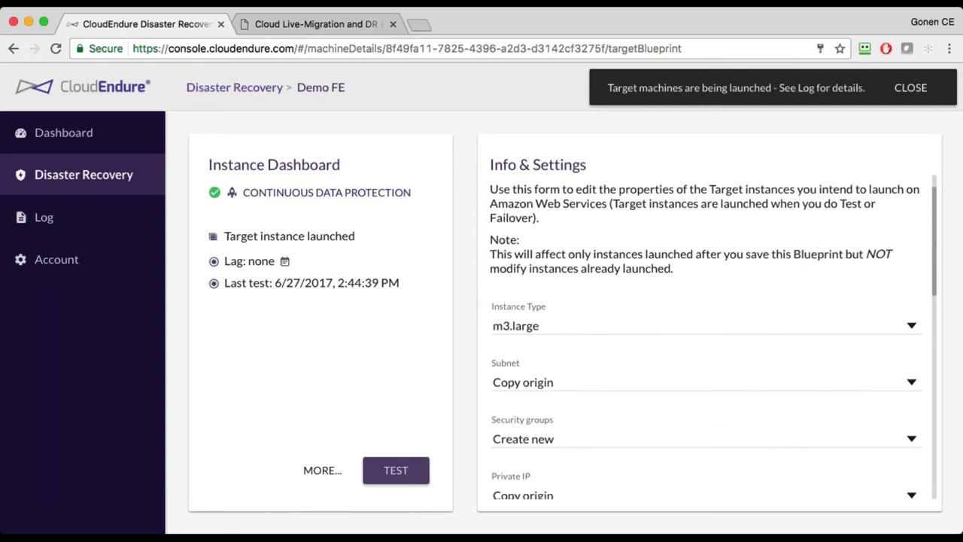
left_click(549, 312)
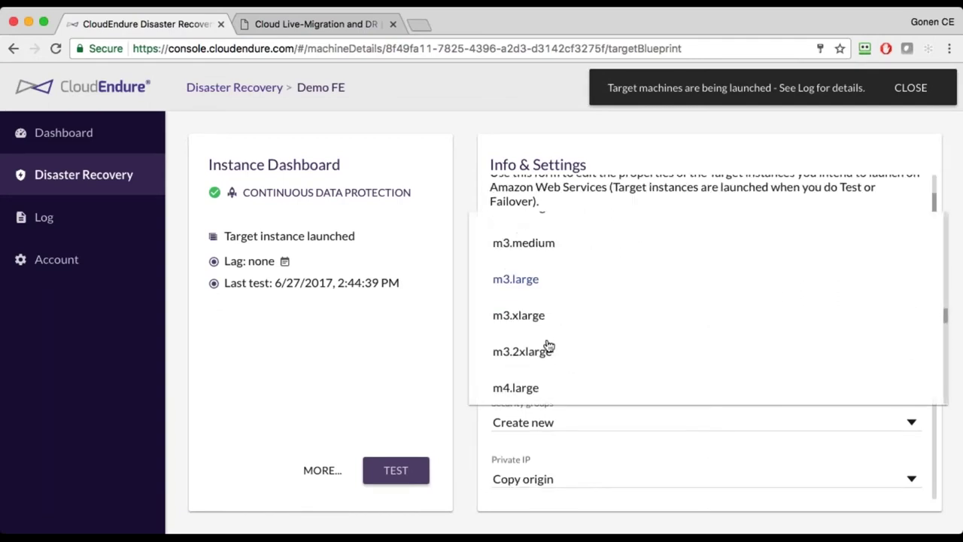
scroll(549, 343, "down", 10)
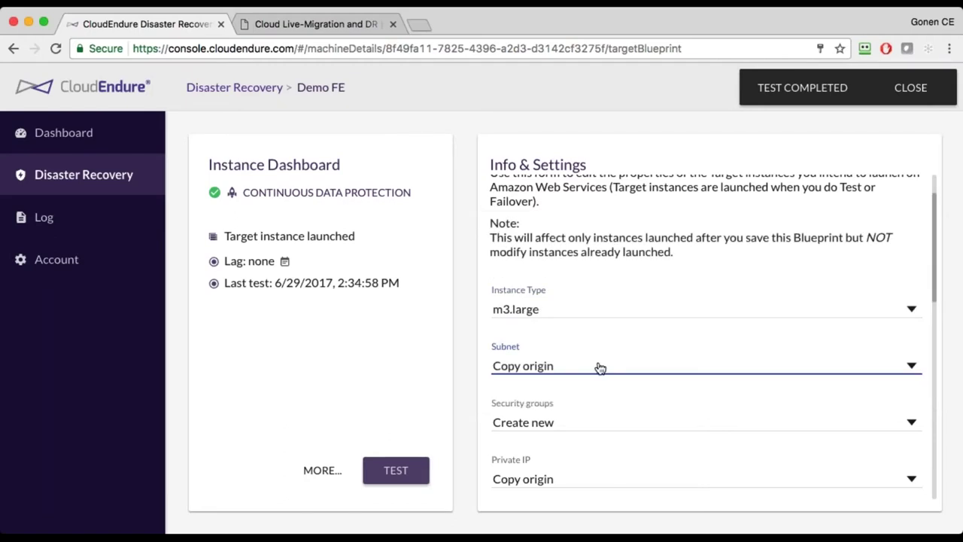
- Look through the subnet choices in Demo FE's blueprint without changing the Copy origin setting
left_click(600, 367)
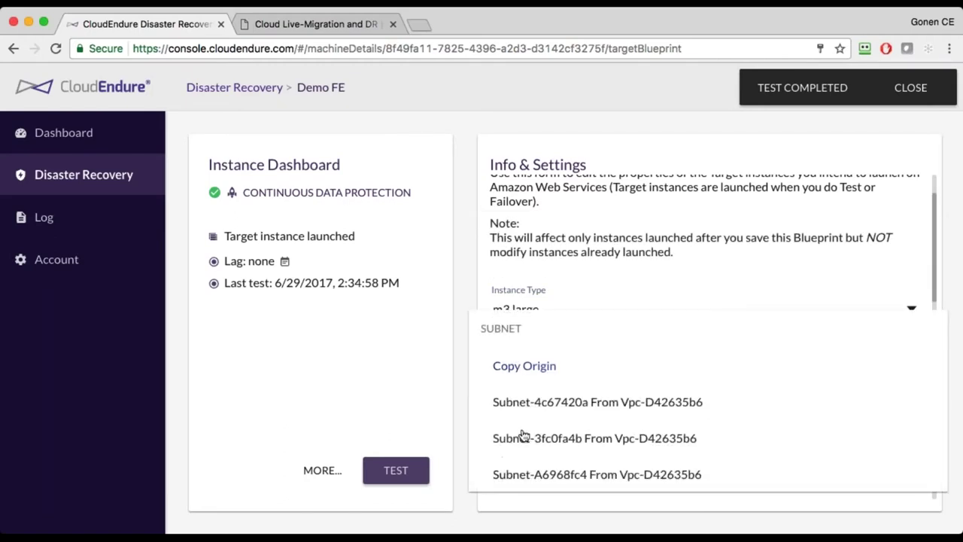
left_click(421, 353)
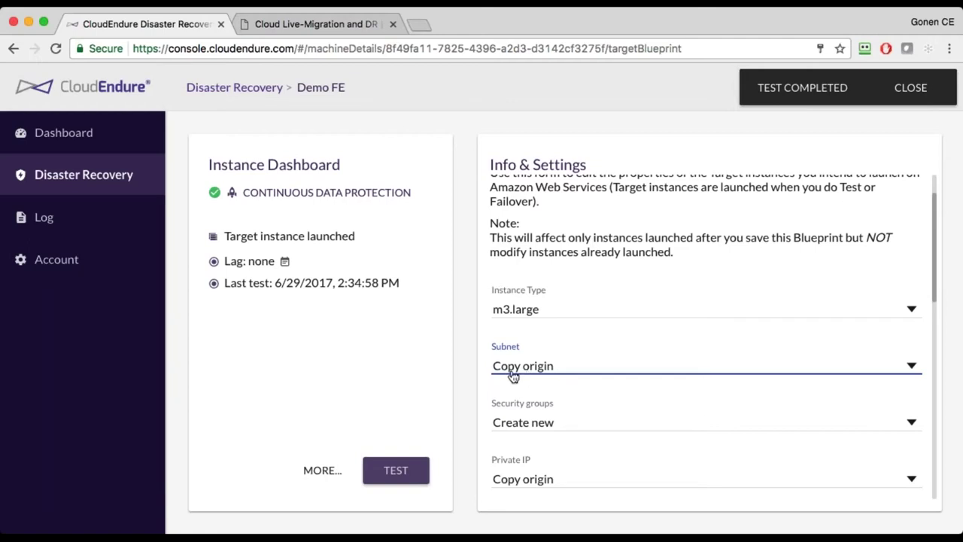
left_click(542, 375)
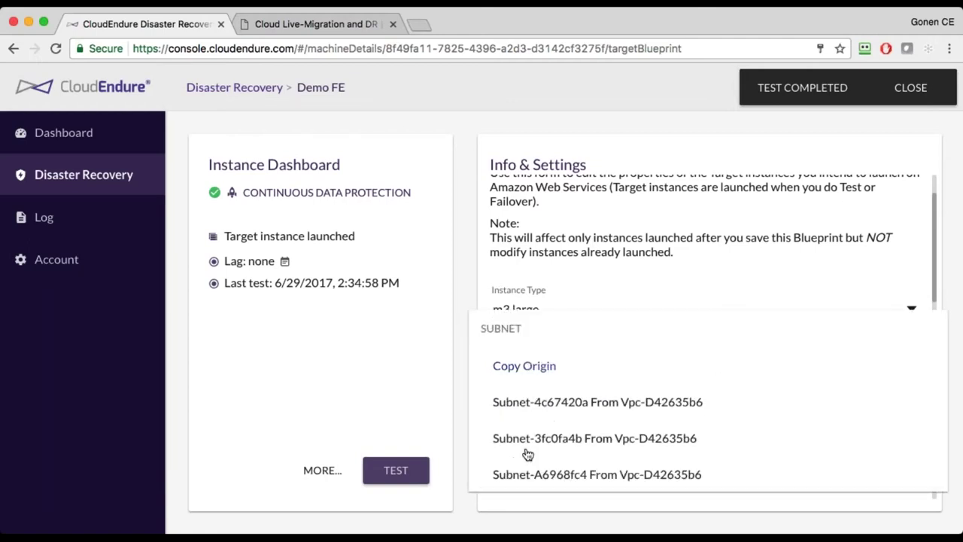
left_click(470, 381)
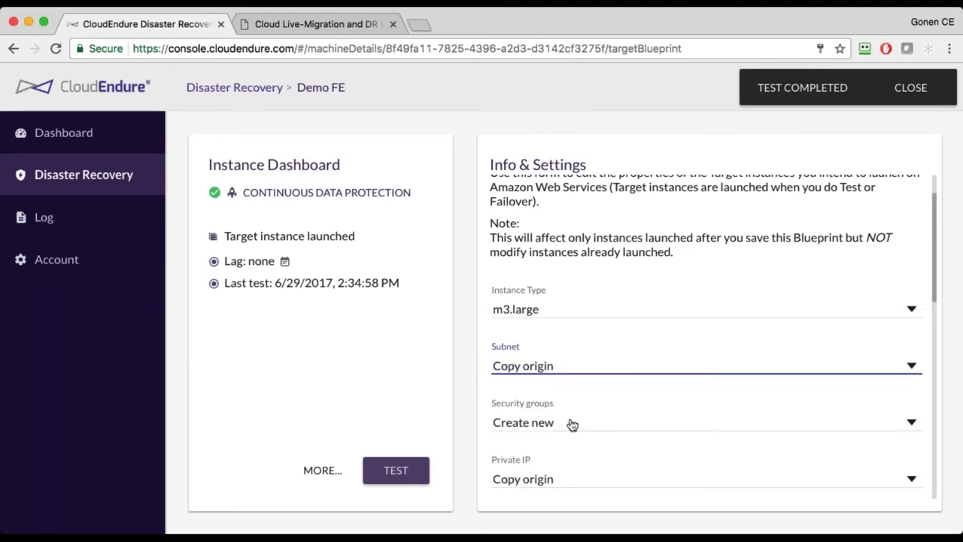
- Review Demo FE's remaining blueprint settings, from security groups and IP options to tags and volumes, and return to the disaster recovery instance list
scroll(524, 406, "down", 3)
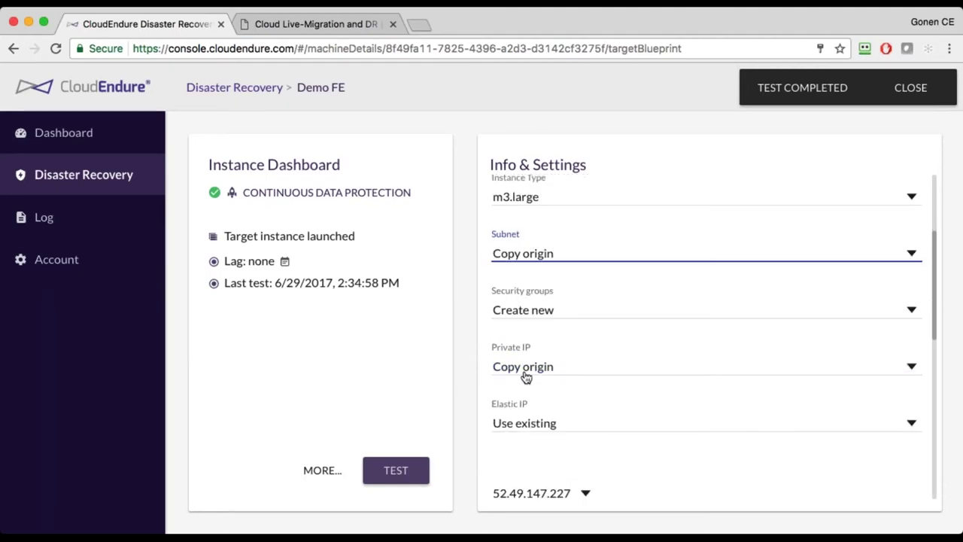
scroll(569, 391, "down", 3)
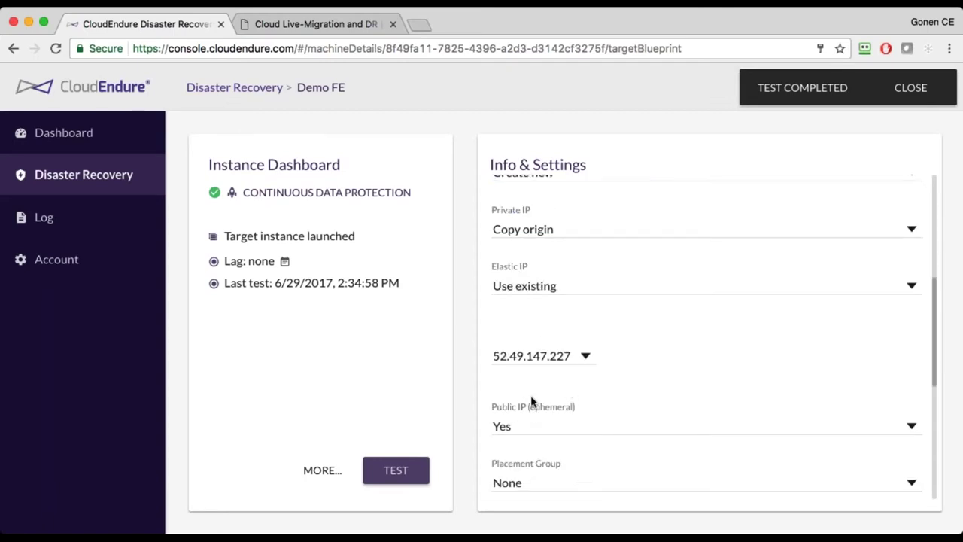
scroll(613, 389, "down", 6)
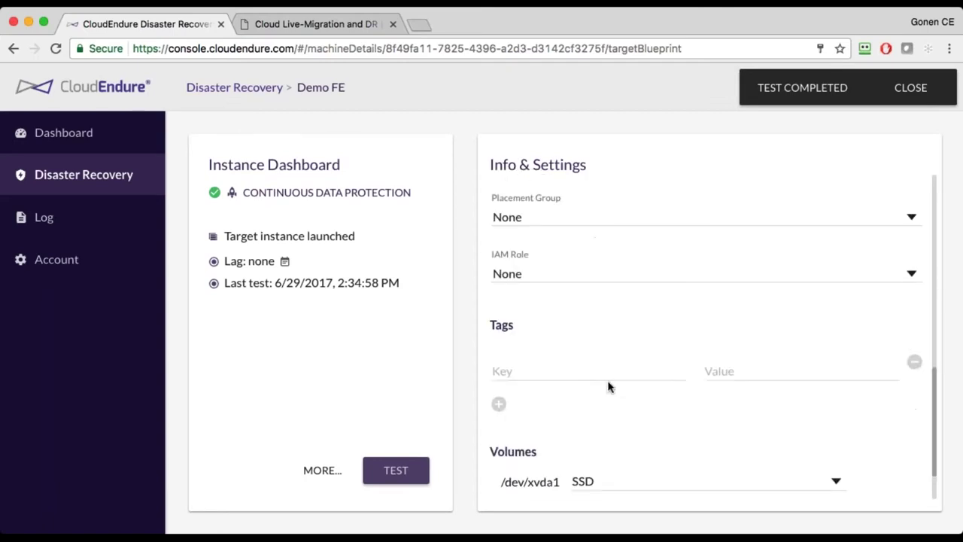
scroll(628, 376, "down", 3)
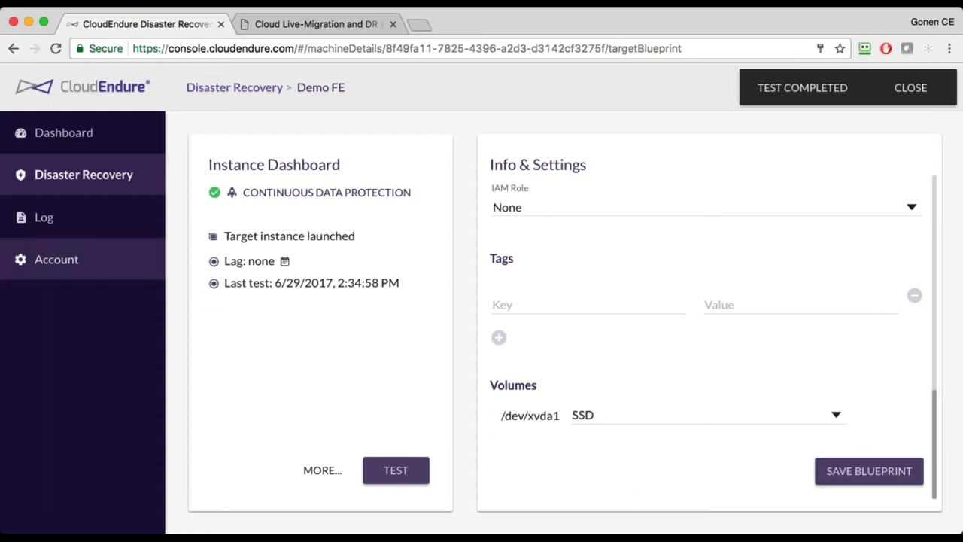
left_click(54, 182)
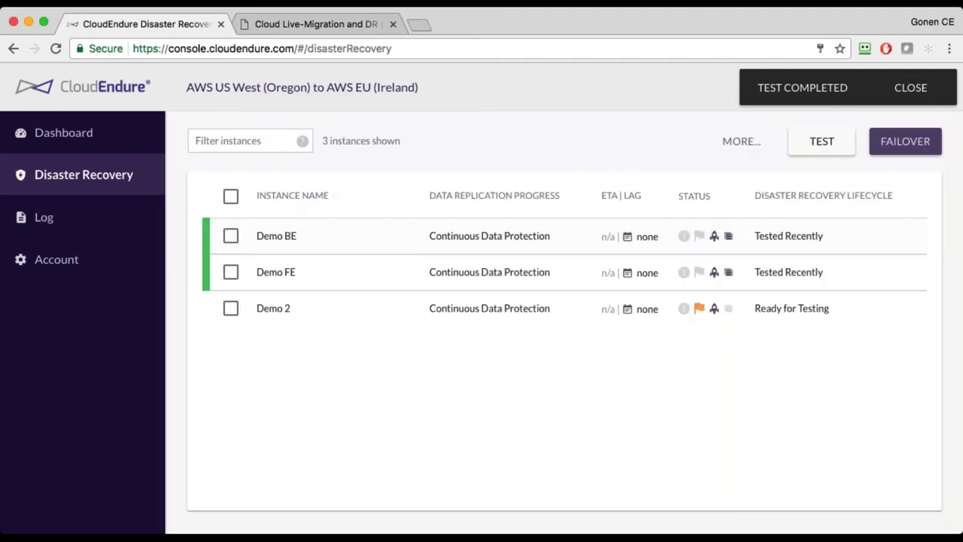
left_click(232, 238)
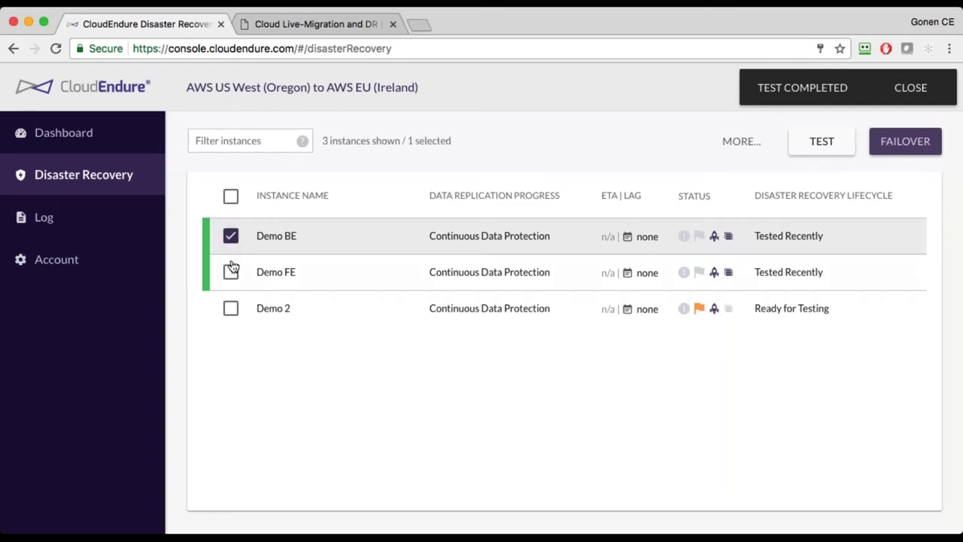
left_click(231, 272)
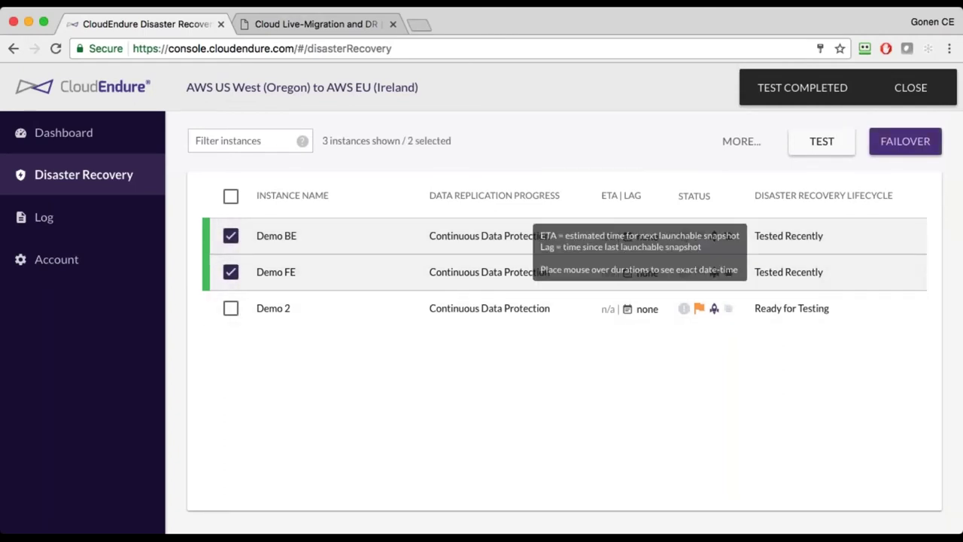
left_click(231, 238)
left_click(231, 271)
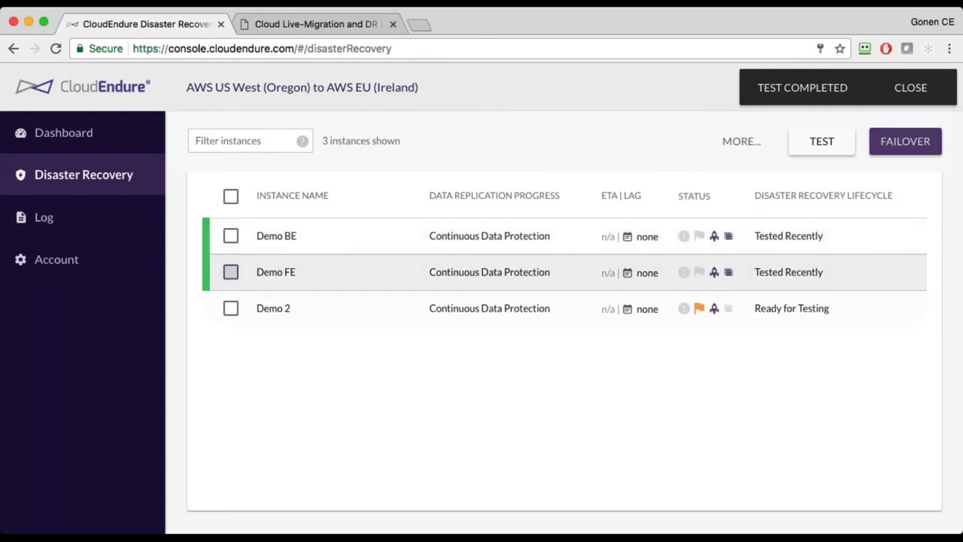
- Examine the log of the test, comparing the start and finish times of the replica creation and the resources replicated in between
left_click(106, 225)
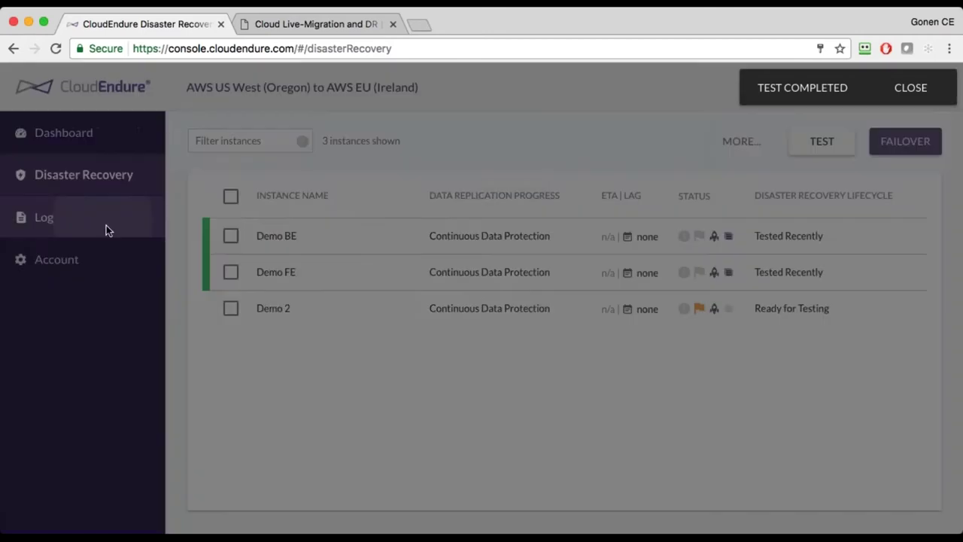
scroll(271, 303, "down", 5)
scroll(271, 303, "up", 5)
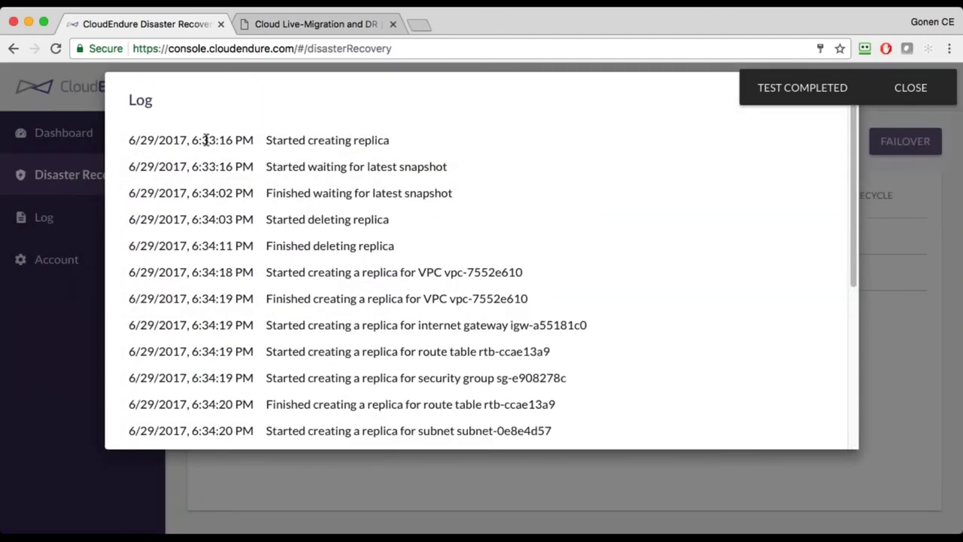
left_click_drag(204, 140, 230, 143)
scroll(230, 144, "down", 1)
scroll(230, 143, "down", 5)
left_click_drag(202, 364, 215, 365)
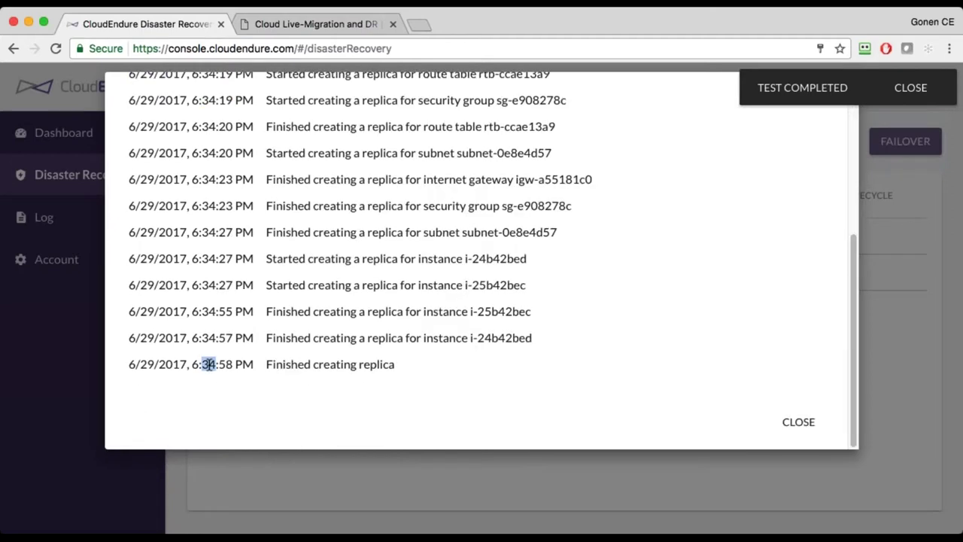
scroll(232, 365, "up", 5)
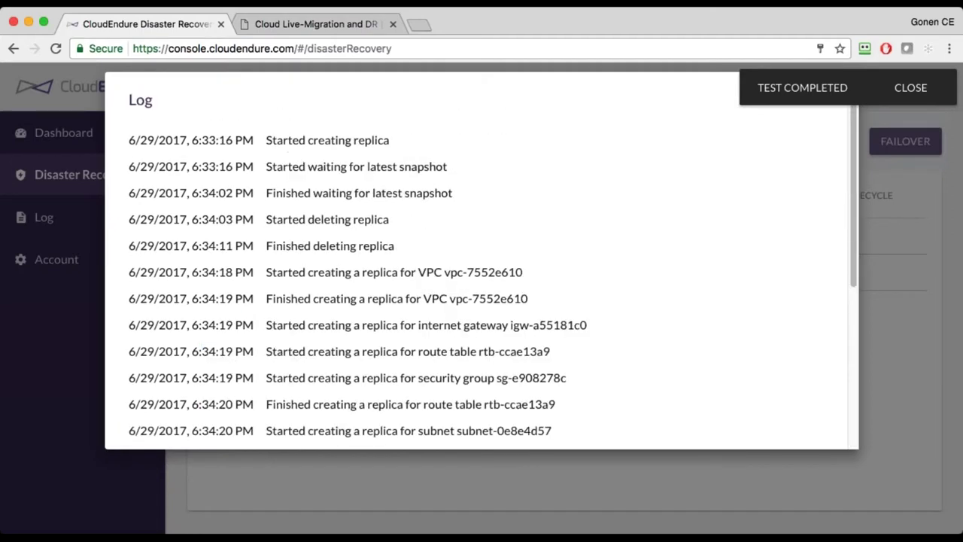
scroll(316, 204, "down", 5)
scroll(340, 359, "up", 3)
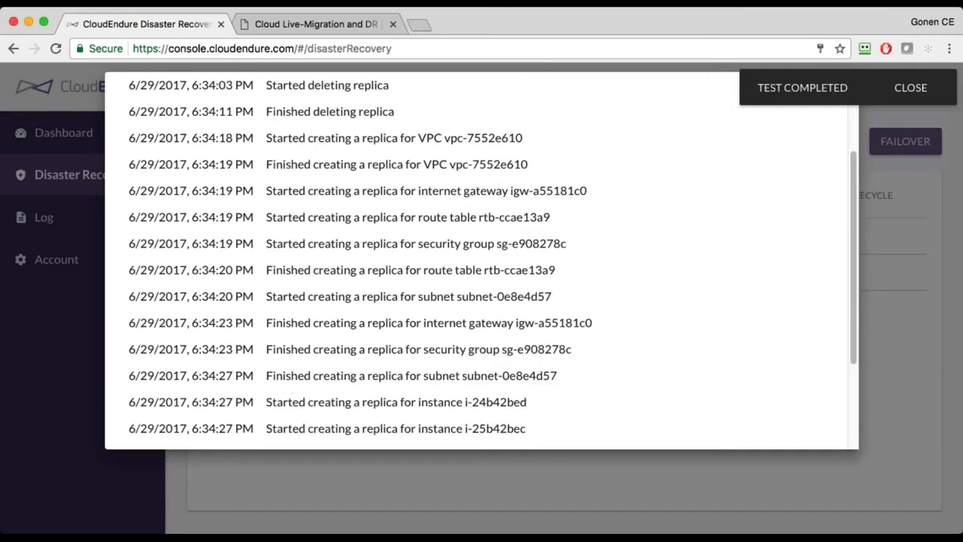
scroll(301, 369, "down", 5)
scroll(239, 360, "up", 4)
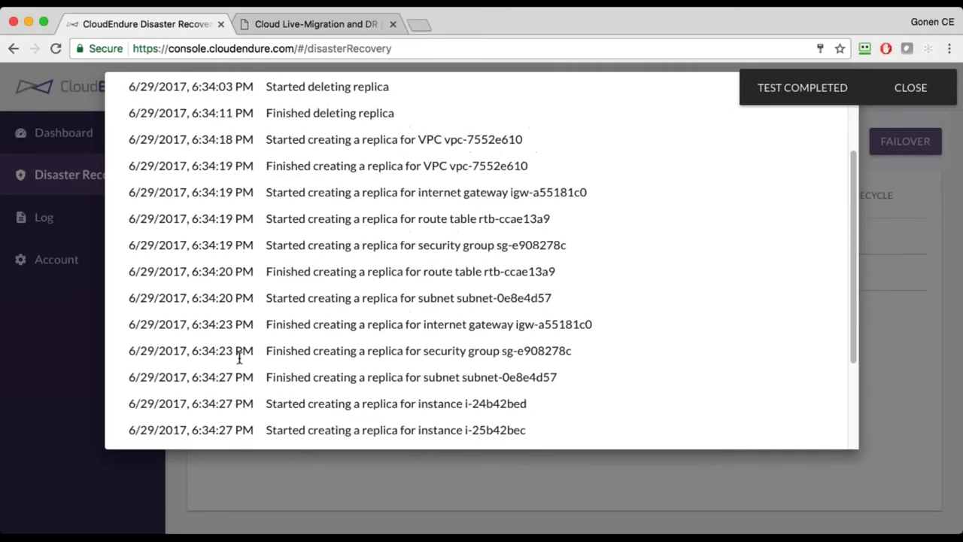
- Read the remaining test log entries, close the log and check the status indicators of Demo BE and Demo FE
scroll(239, 359, "down", 4)
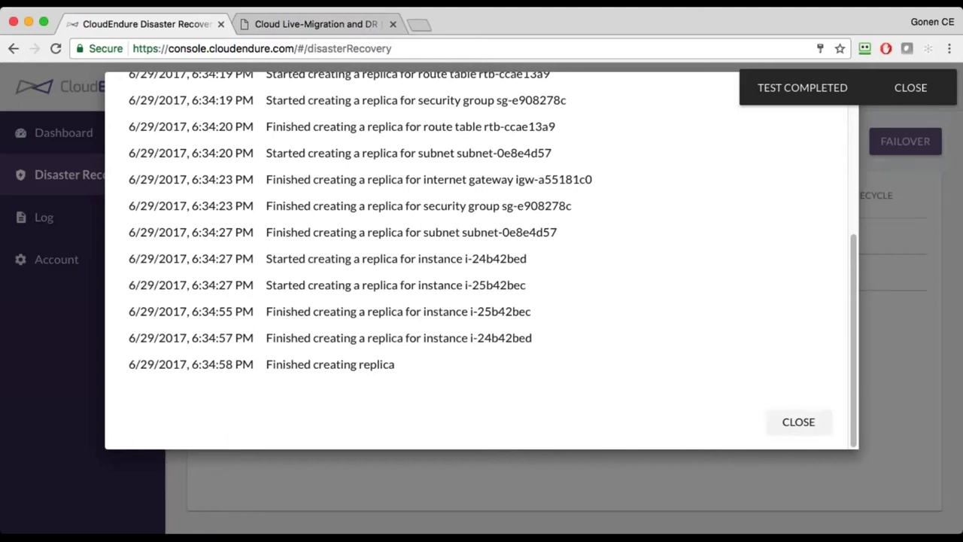
left_click(799, 422)
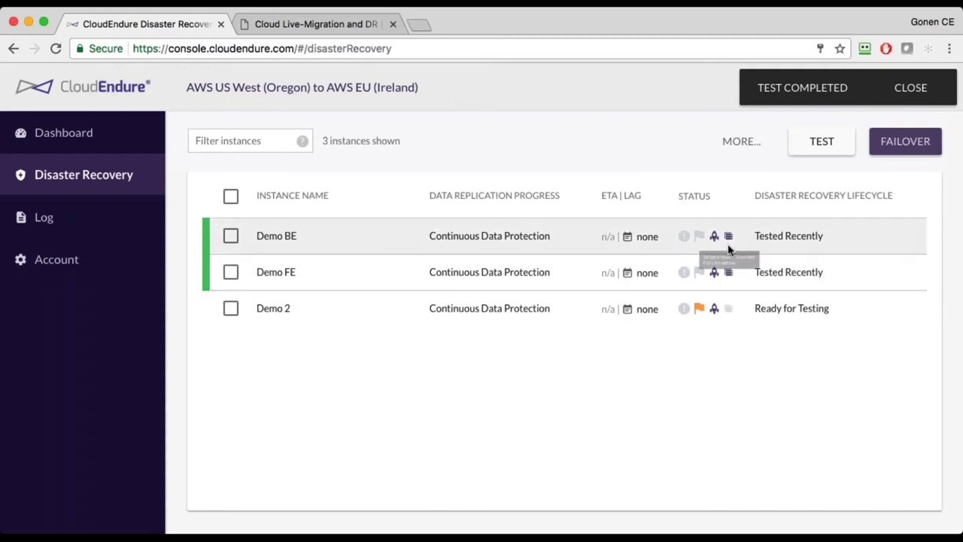
mouse_move(731, 268)
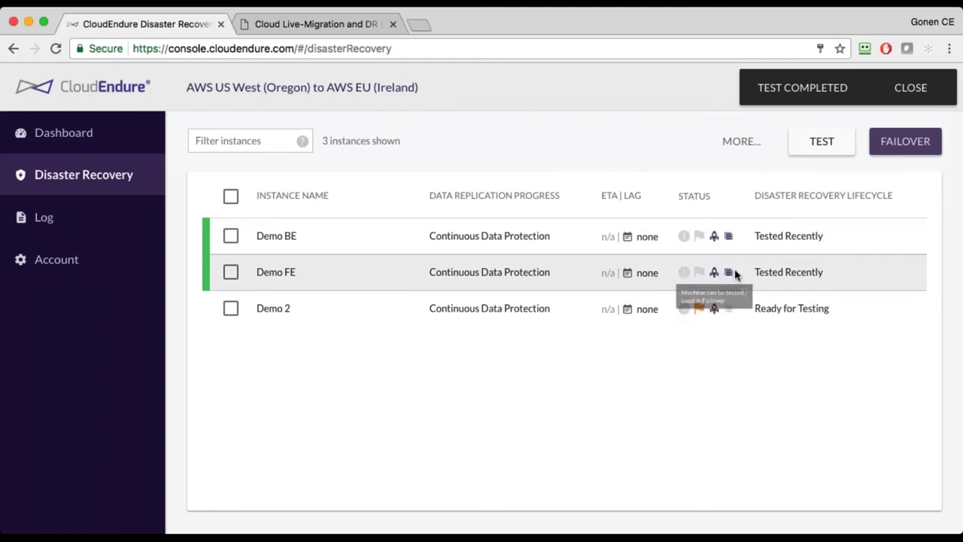
mouse_move(730, 242)
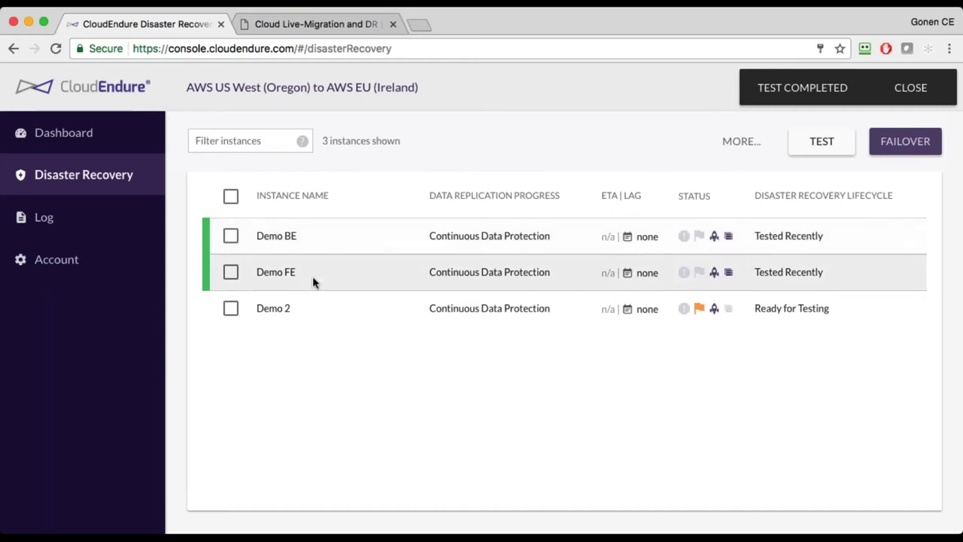
- View Demo FE's instance details, comparing the source machine's information with that of the launched target
left_click(314, 280)
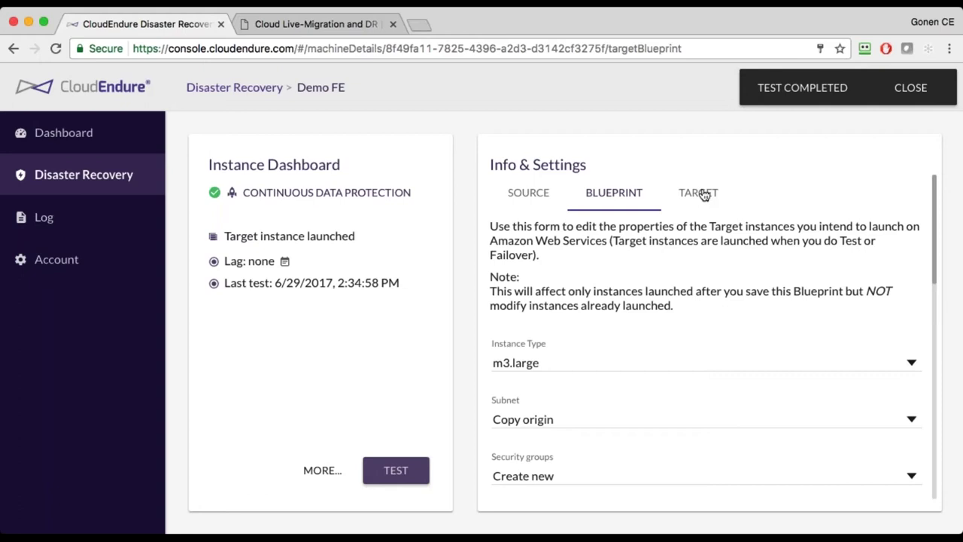
left_click(708, 195)
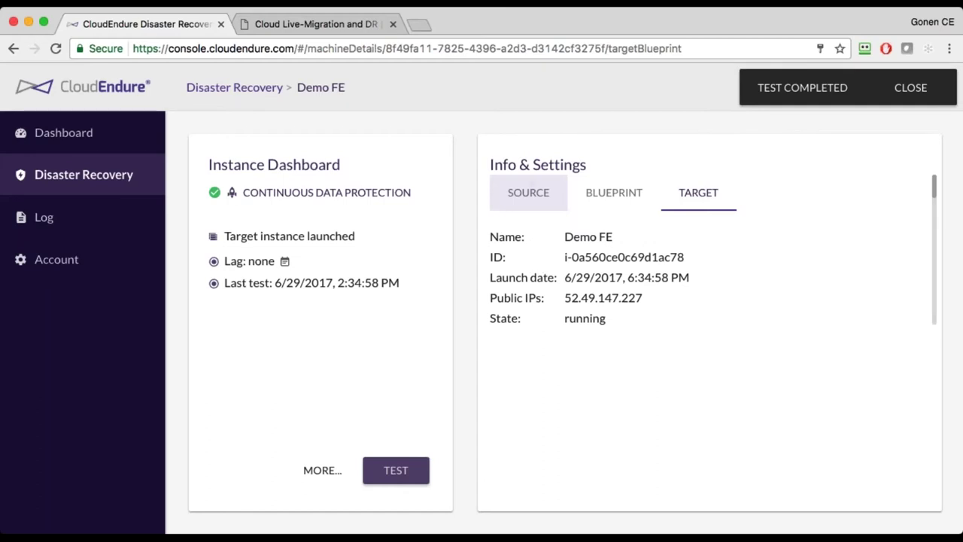
left_click(528, 192)
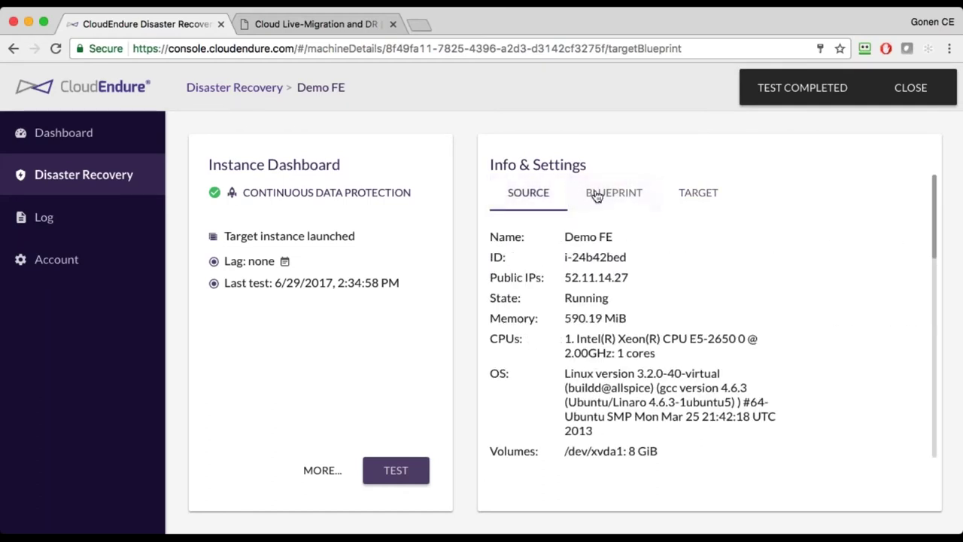
left_click(596, 196)
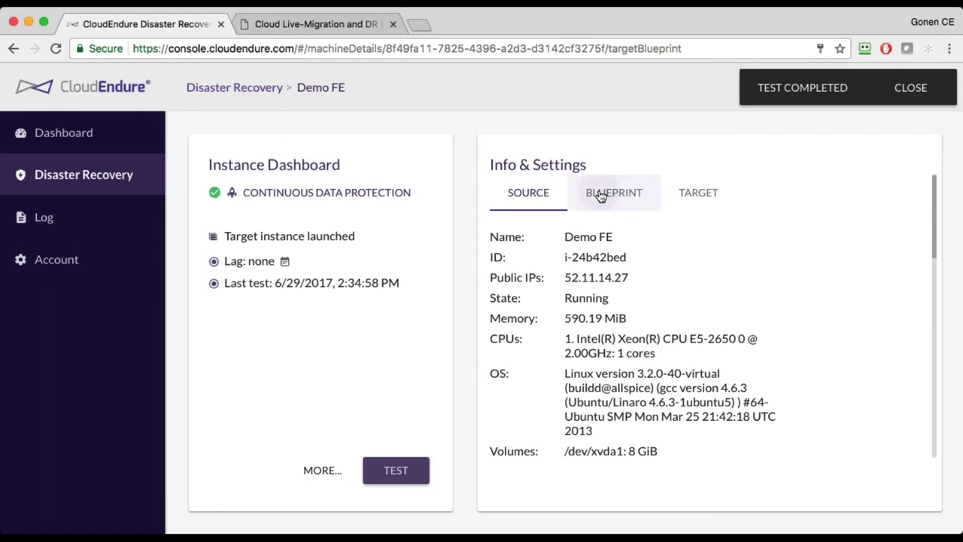
left_click(699, 194)
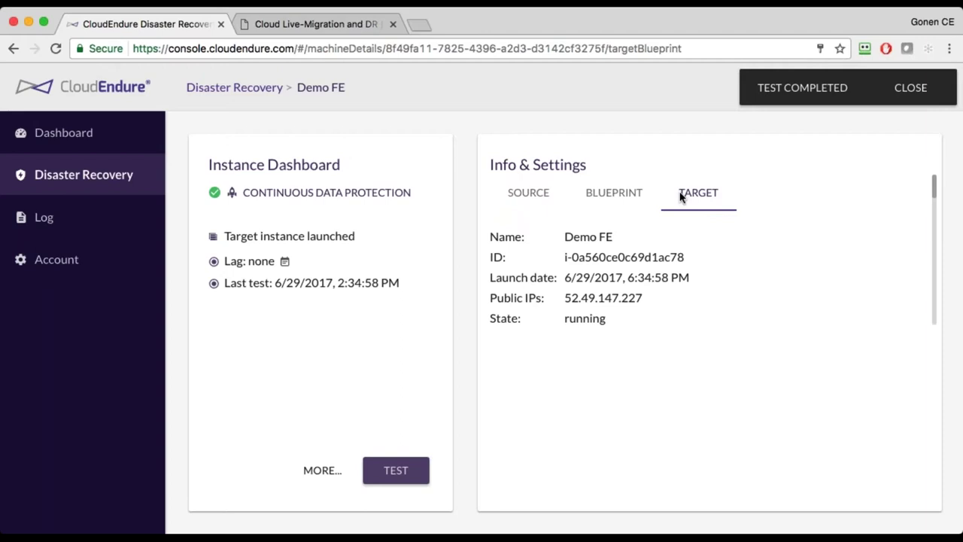
- Copy Demo FE's target public IP and open the replicated WordPress site at 52.49.147.227/wordpress in a new browser tab
double_click(609, 298)
key("super+c")
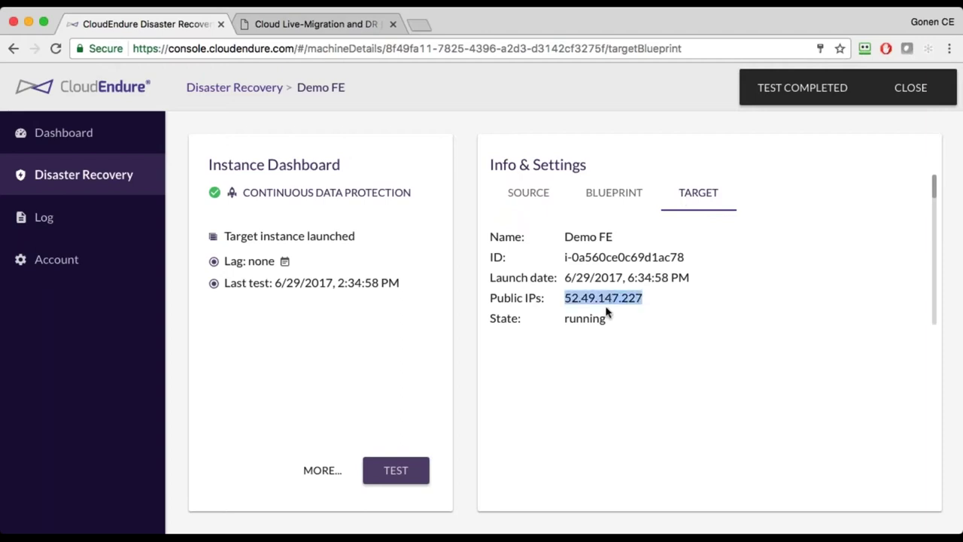
left_click(424, 25)
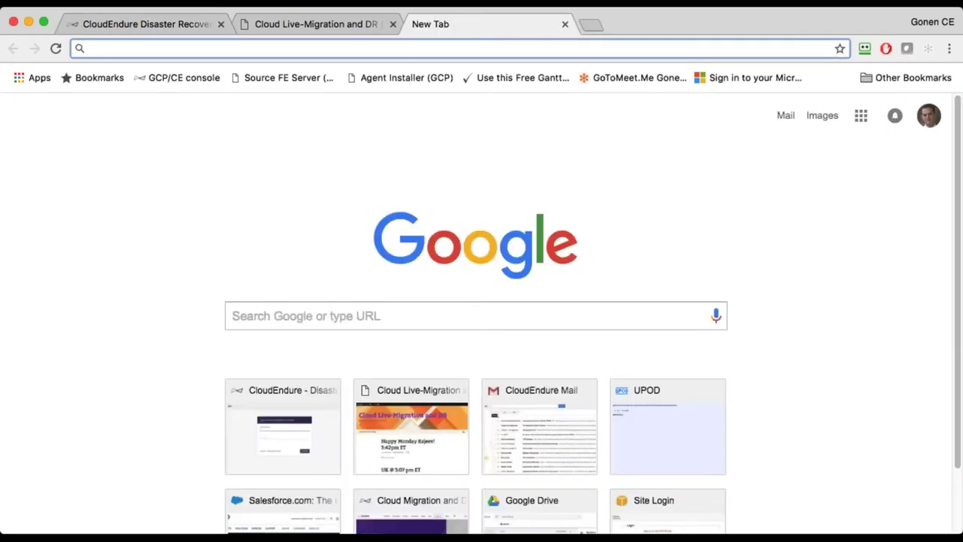
key("super+v")
type("/")
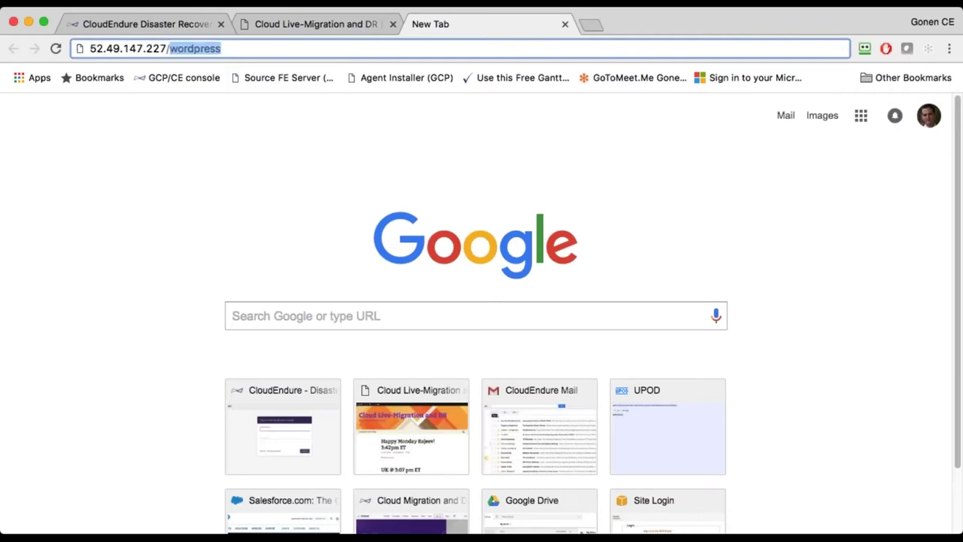
key("Return")
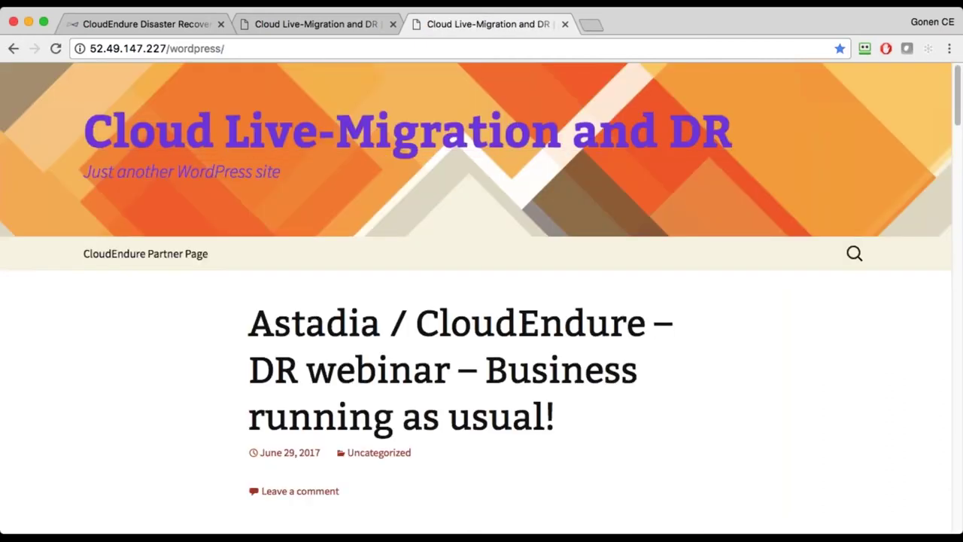
- Compare the source WordPress site with the replicated target site, checking the latest post and the IP address of each
left_click(336, 28)
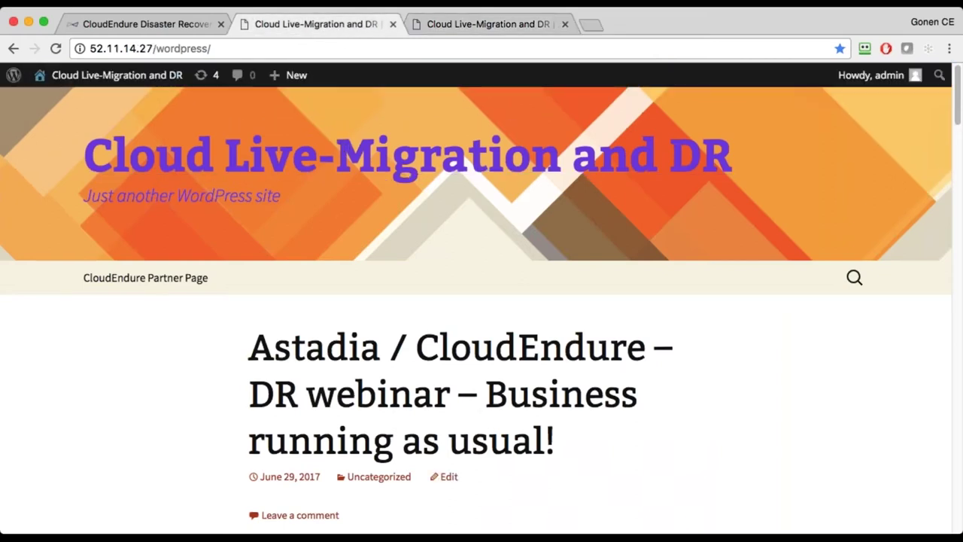
left_click(94, 48)
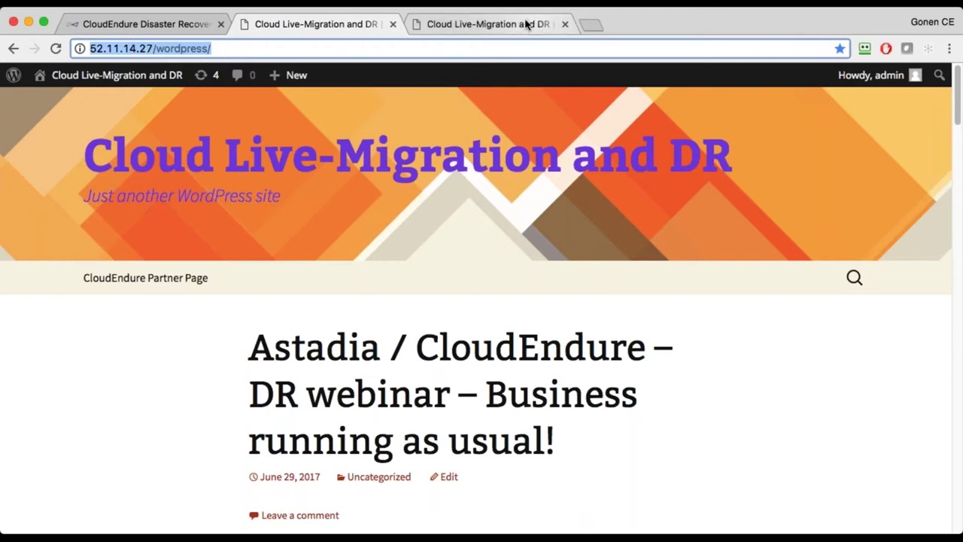
left_click(465, 19)
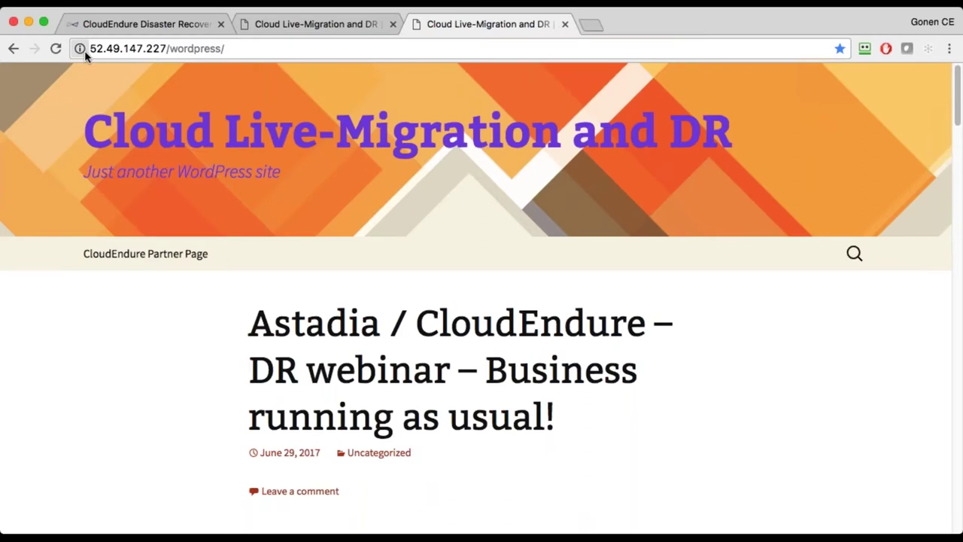
left_click(128, 50)
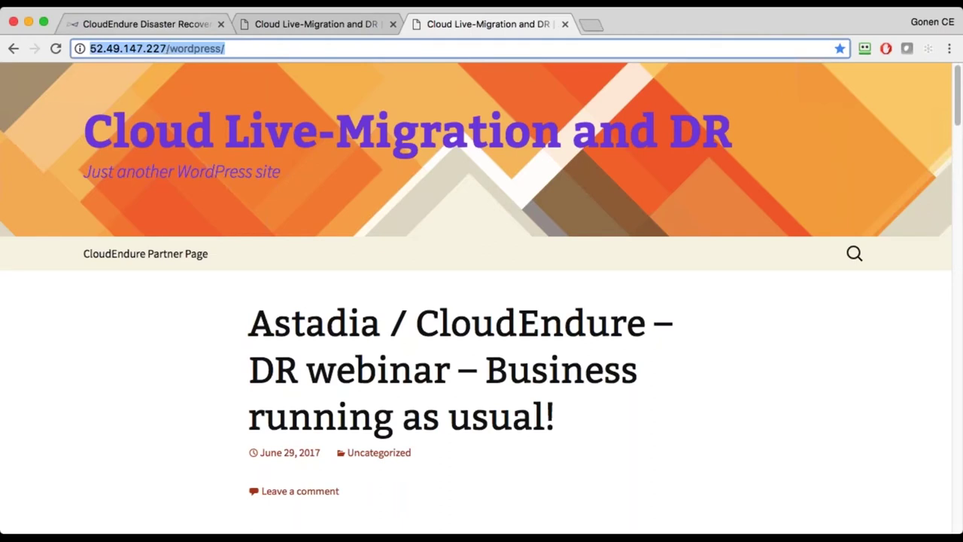
- Dismiss the test completion notice in the CloudEndure console and return to the disaster recovery instance list
left_click(158, 27)
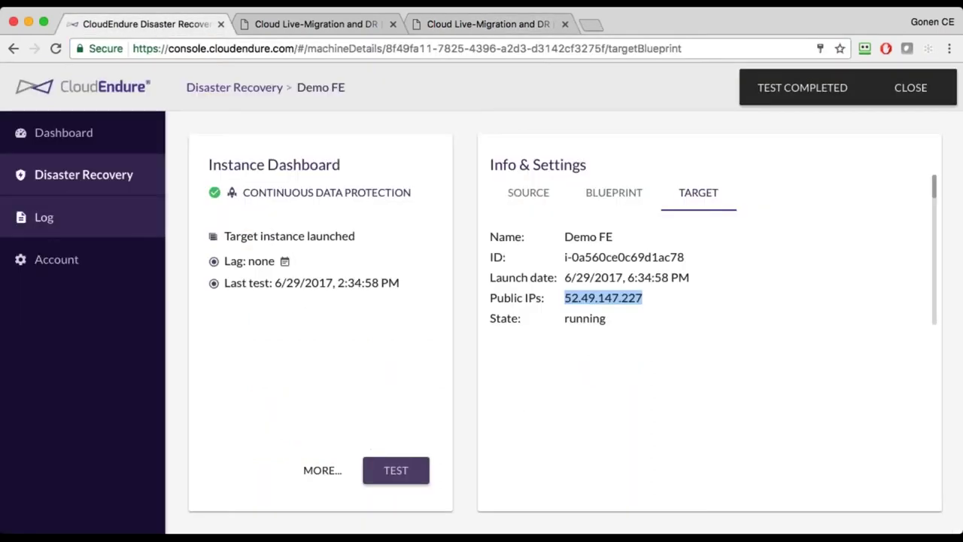
left_click(911, 89)
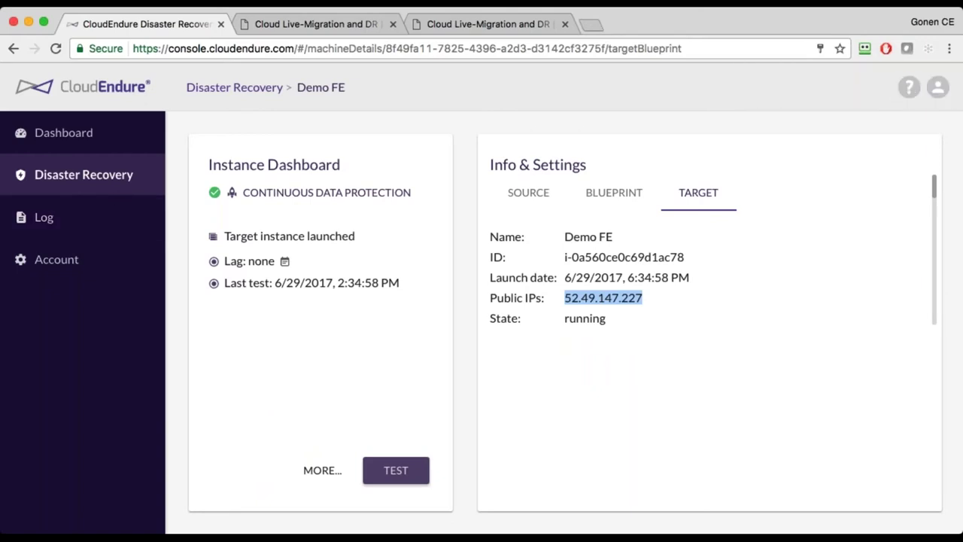
left_click(72, 178)
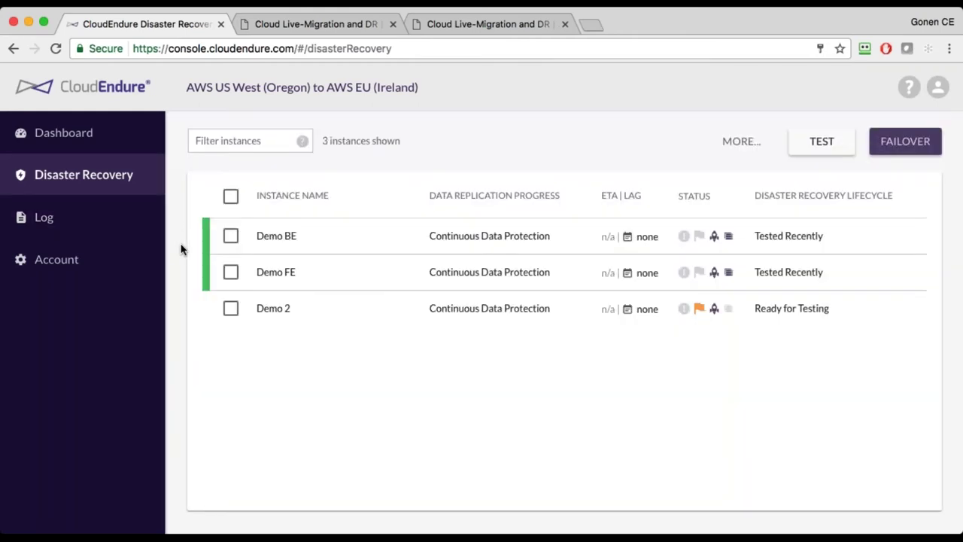
- Delete the two launched target instances of Demo BE and Demo FE and confirm their permanent termination
left_click(231, 238)
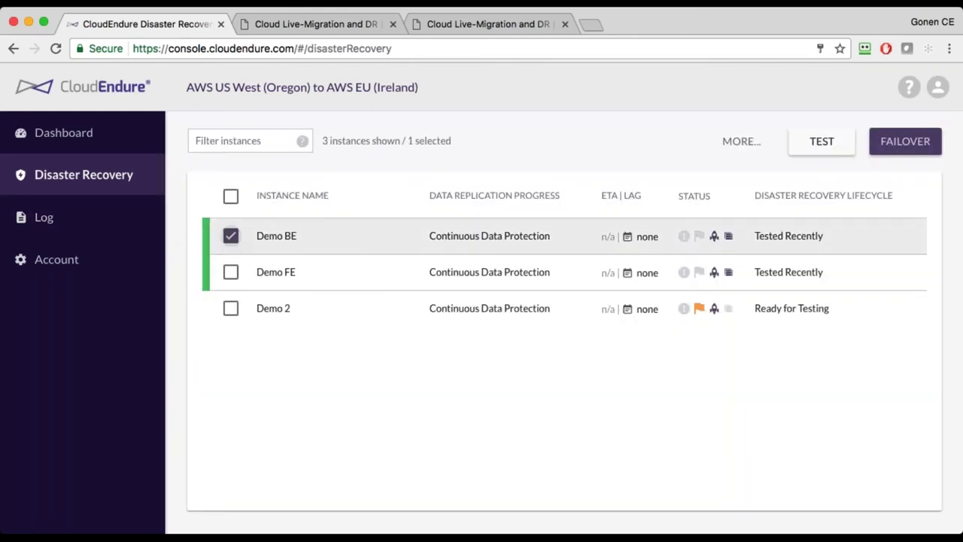
double_click(232, 274)
left_click(231, 272)
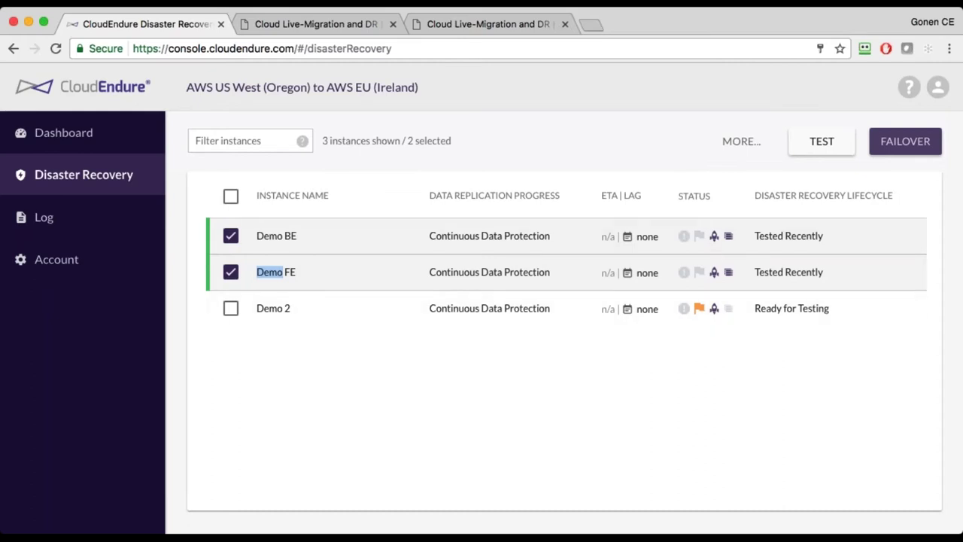
left_click(749, 146)
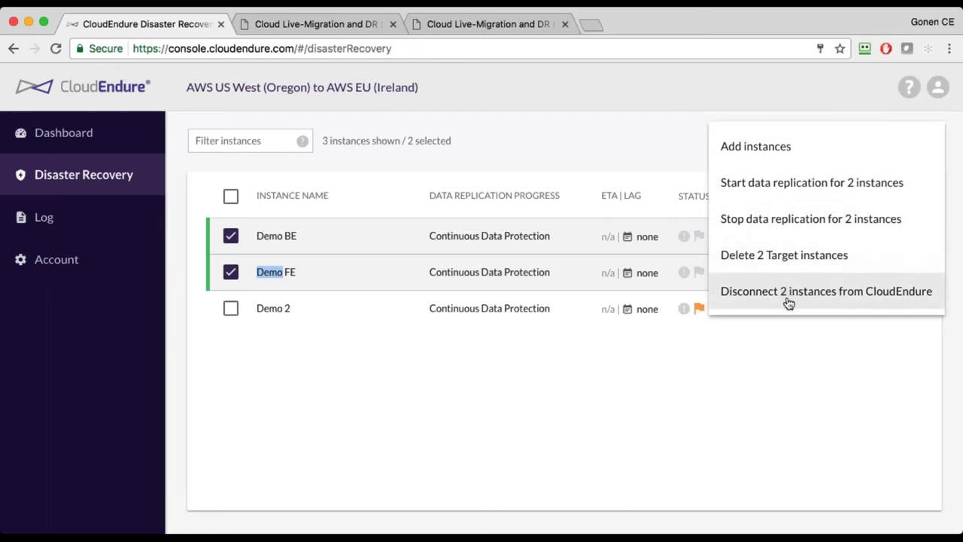
left_click(835, 257)
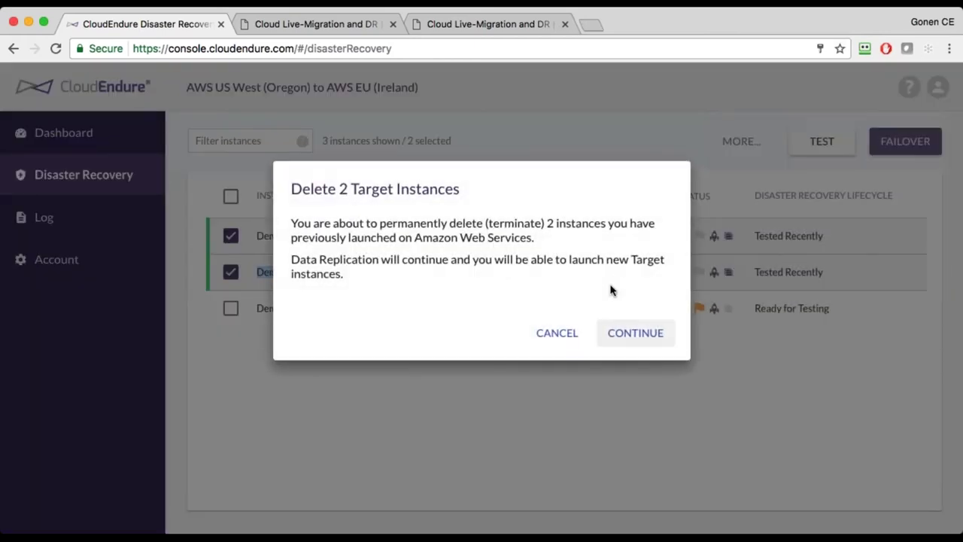
left_click(638, 334)
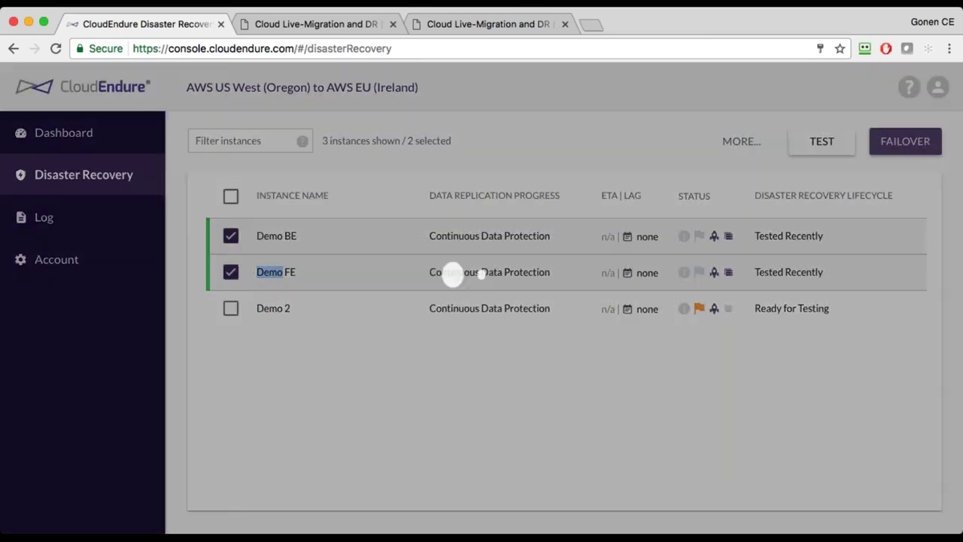